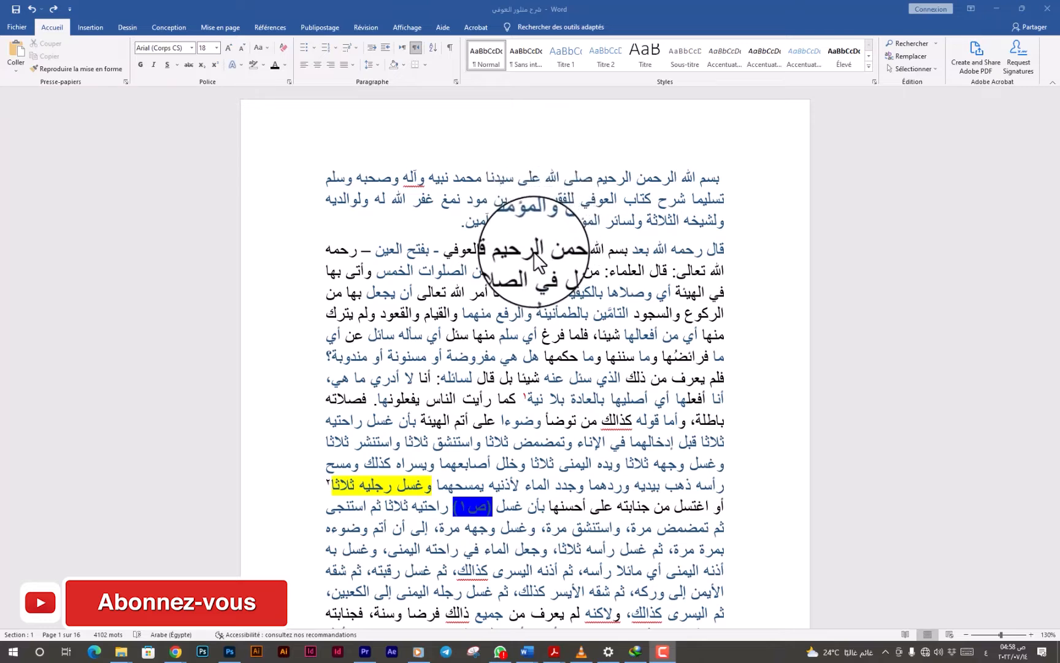
- Insert page numbers at the top of the pages using the Circle (Cercle) design and return to the body text
click(85, 24)
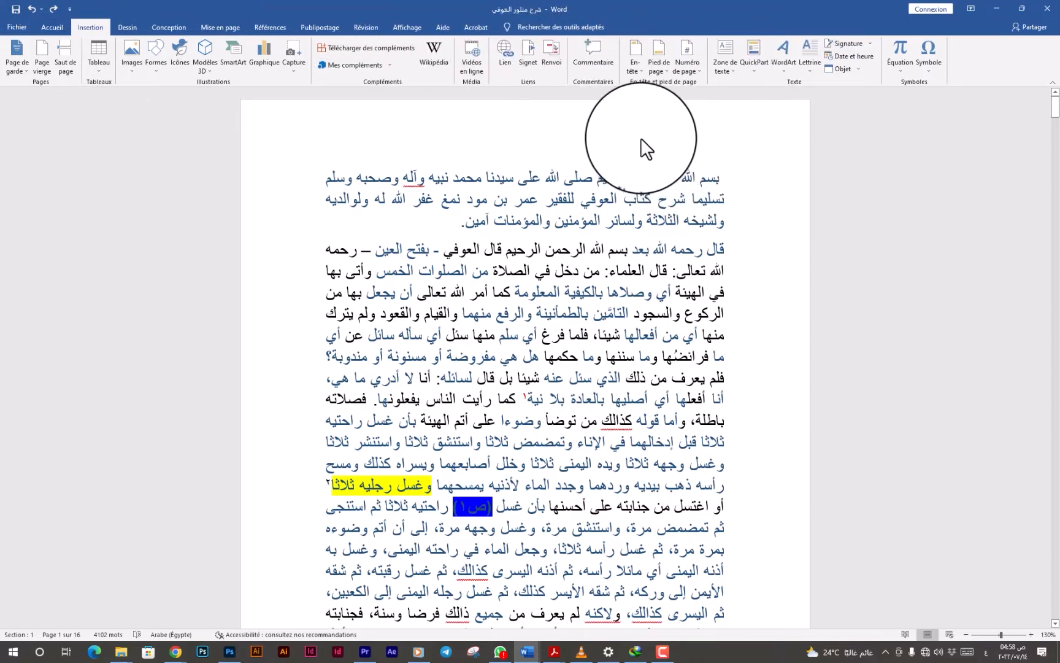
click(698, 69)
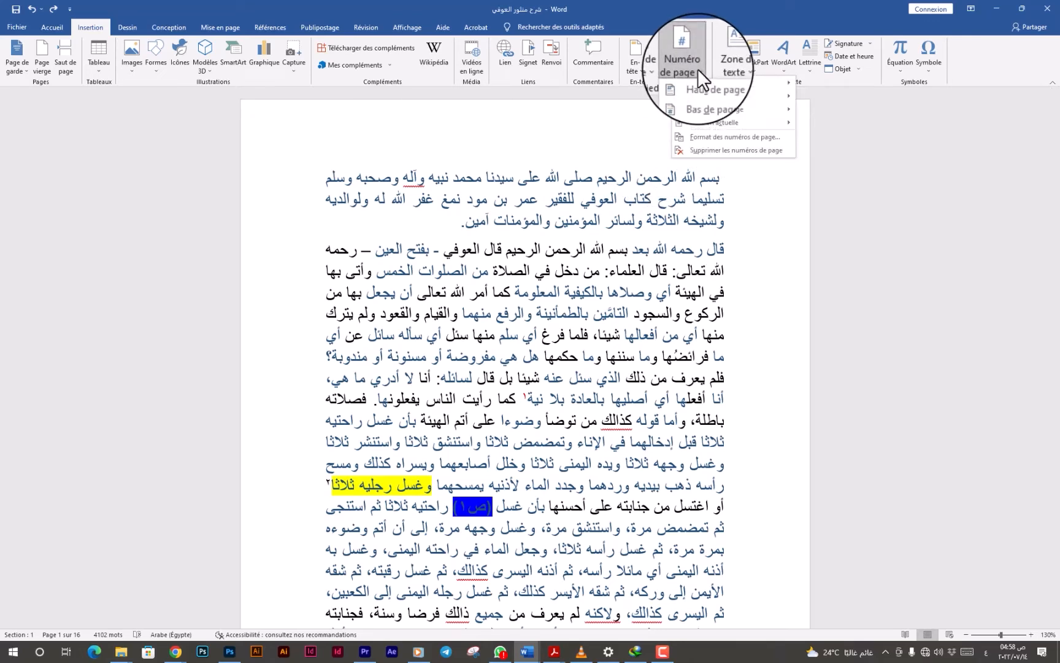
mouse_move(700, 81)
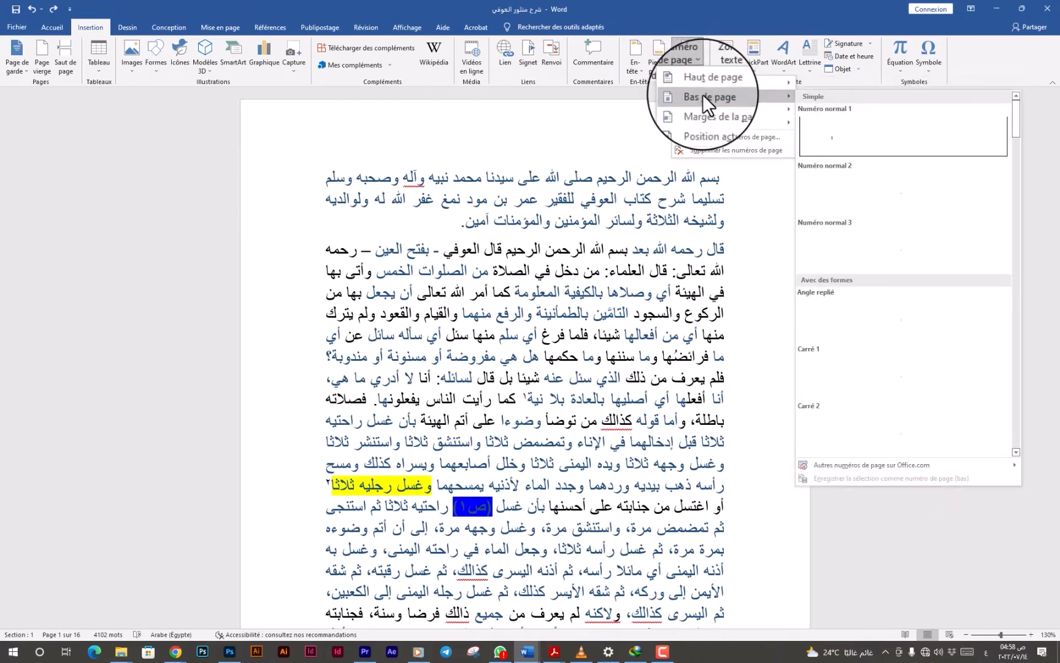
mouse_move(724, 111)
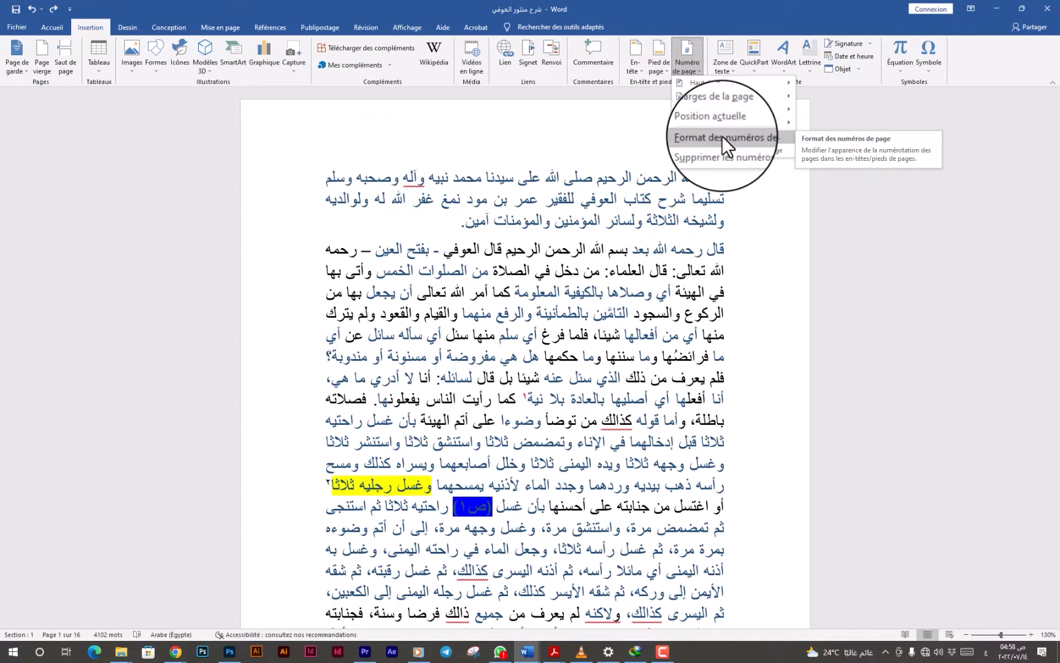
mouse_move(743, 80)
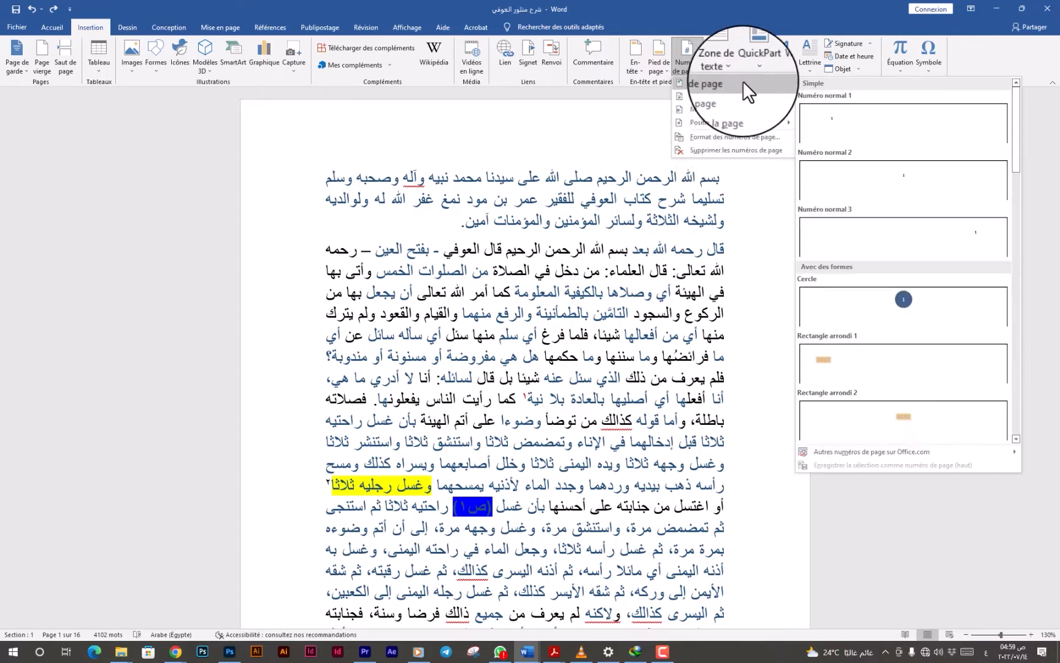
click(904, 301)
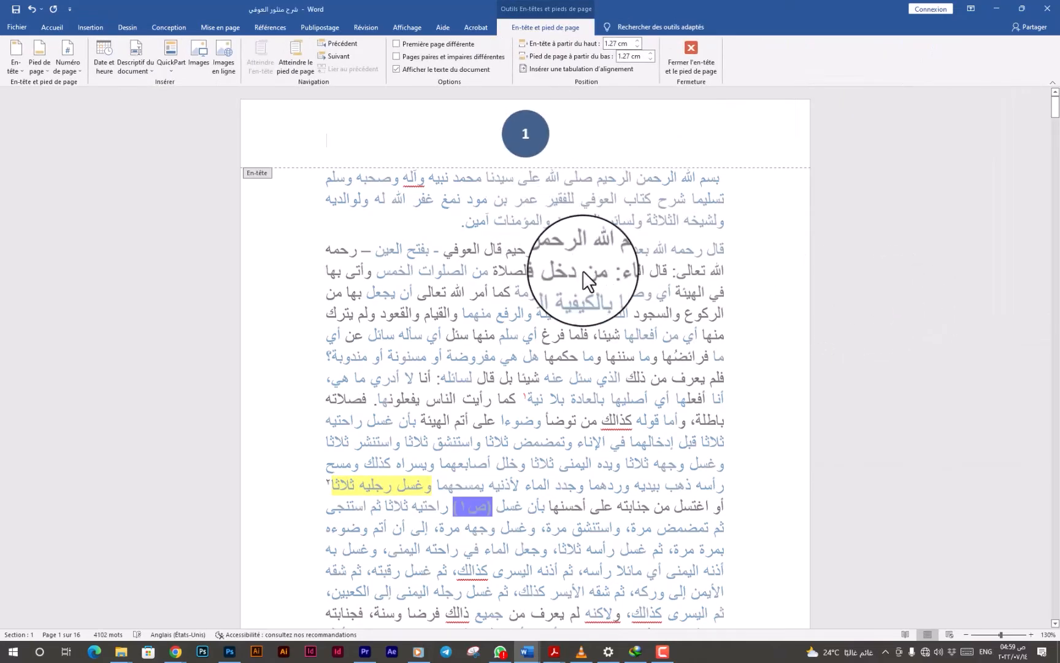
double_click(451, 274)
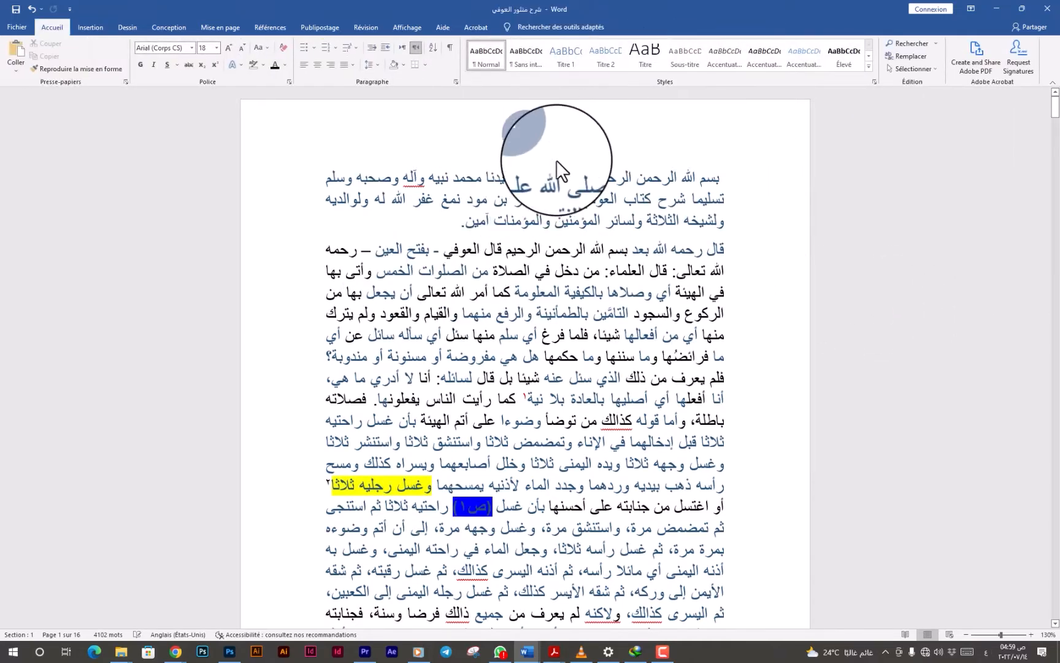
- Reopen the first page's header for editing and close it again
drag(519, 245, 484, 249)
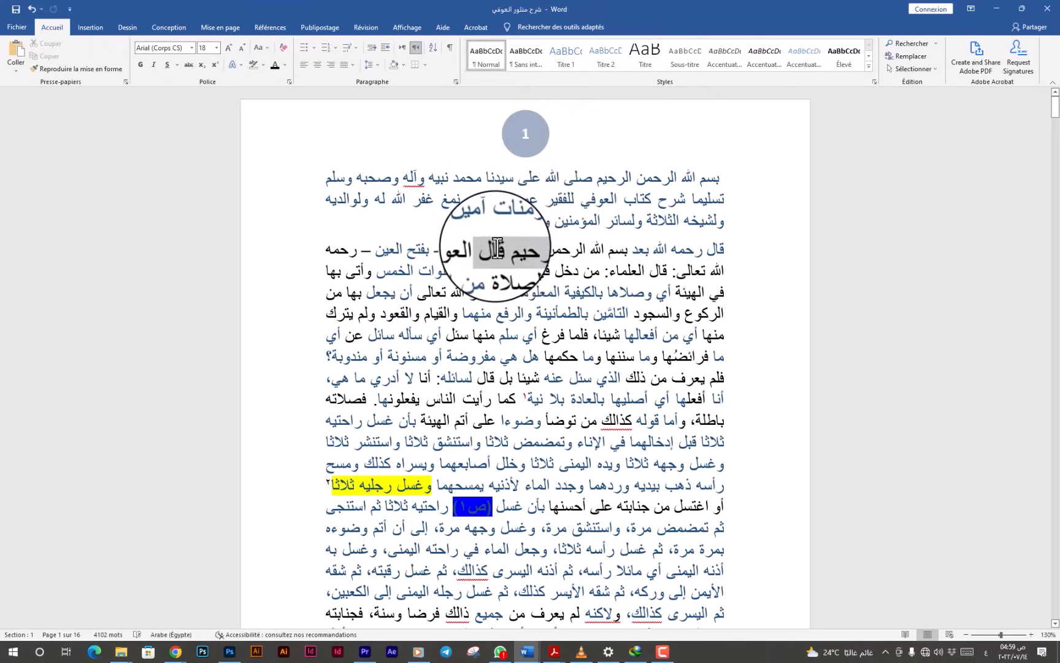
double_click(576, 126)
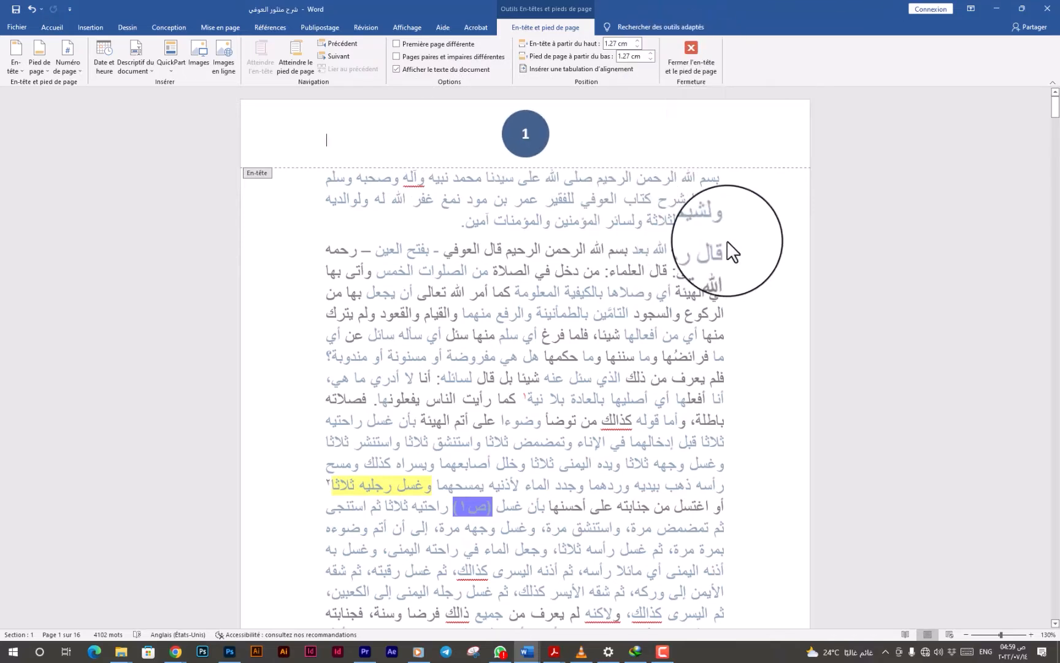
click(699, 51)
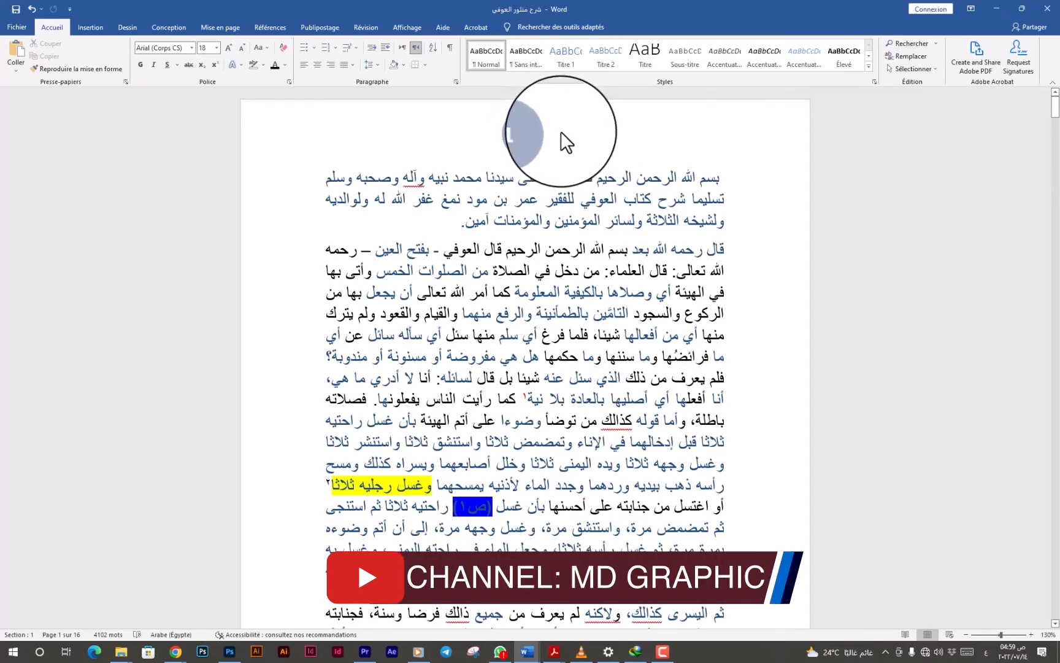
- Change the header page numbers to the Arabic letter format أ, ب, ج and close the header
double_click(536, 136)
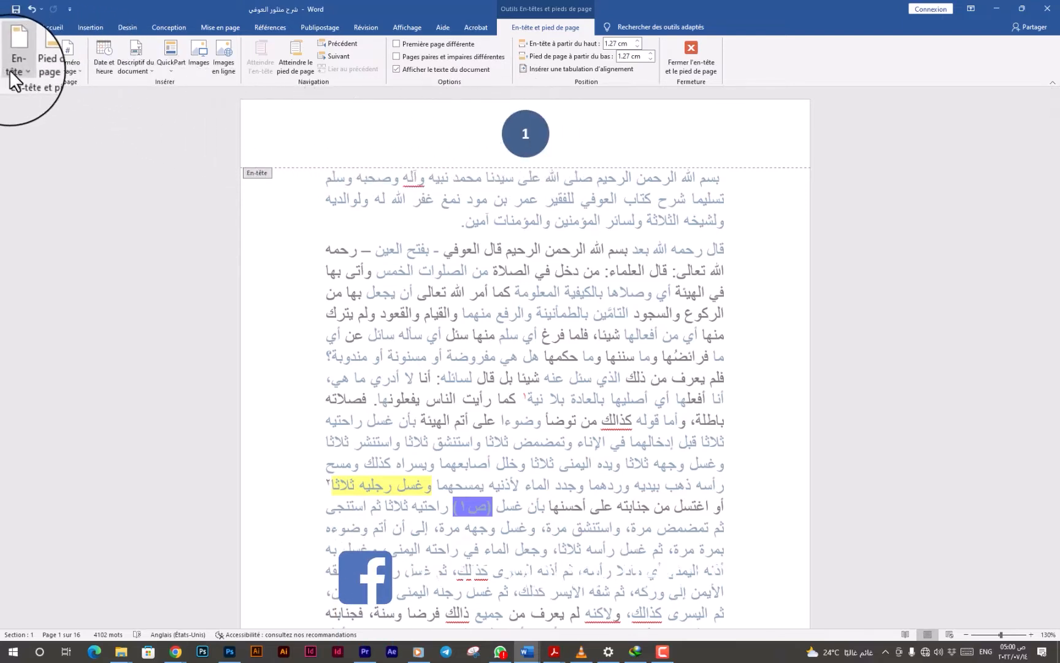
click(71, 70)
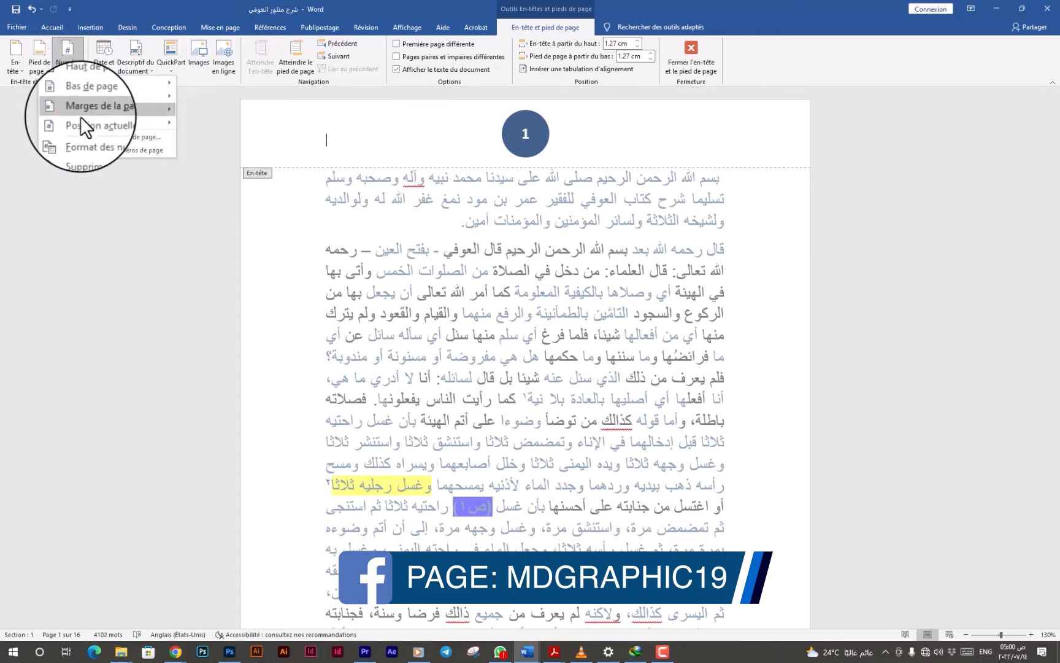
click(110, 135)
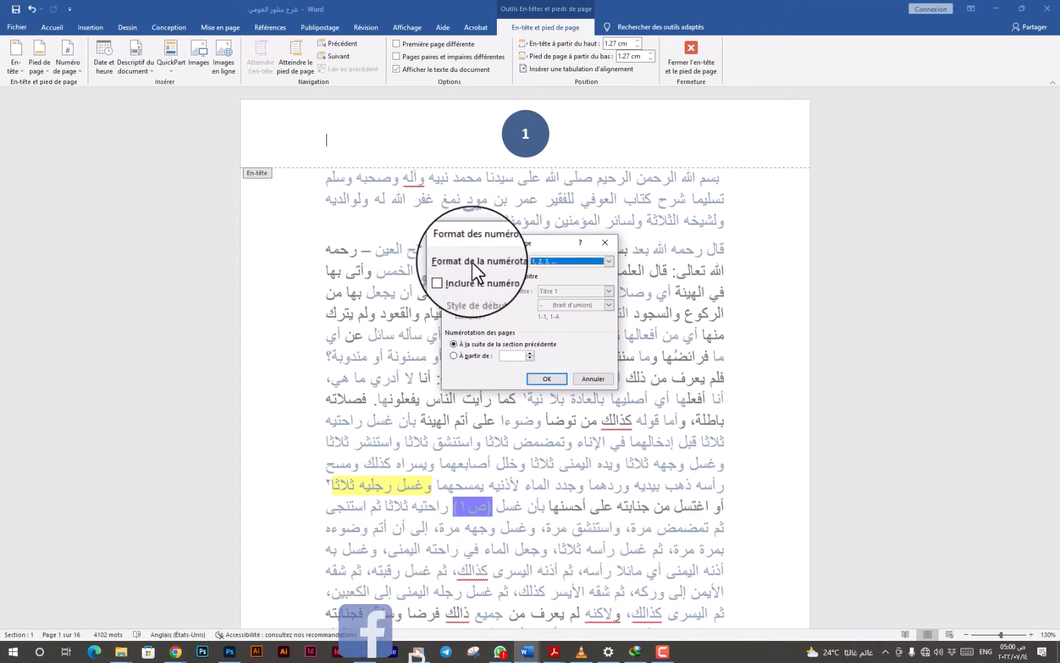
click(608, 259)
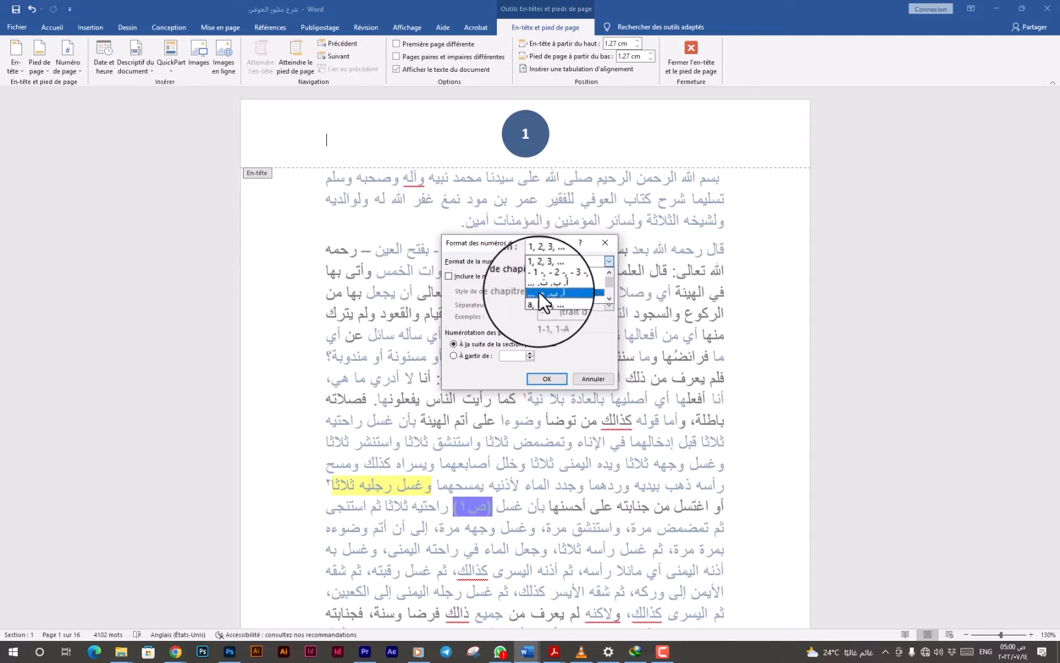
click(608, 298)
click(609, 298)
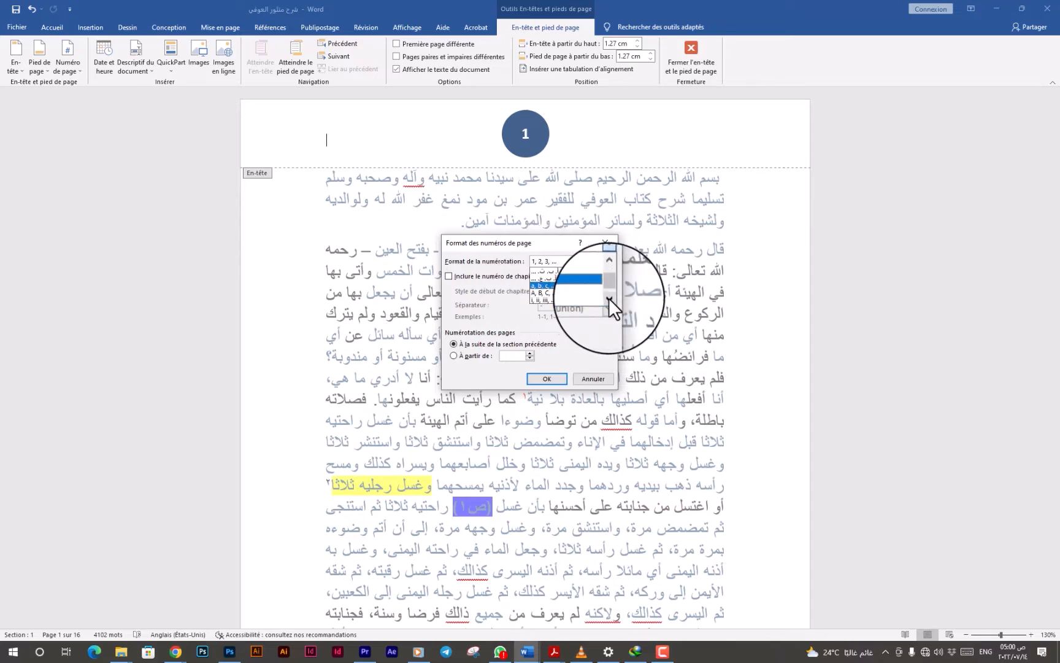
click(608, 298)
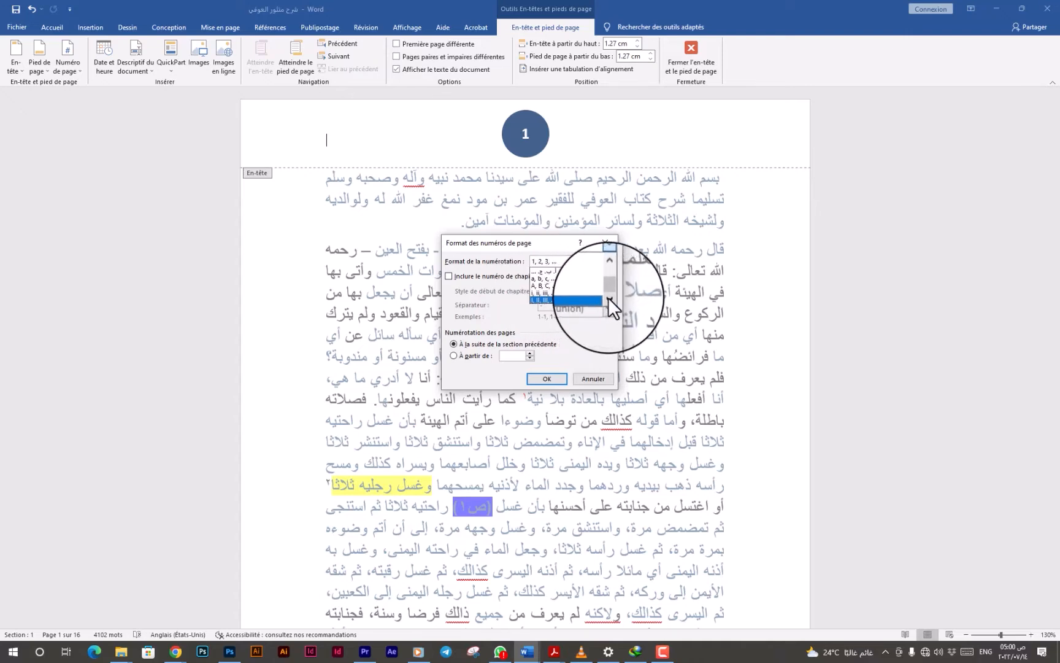
scroll(576, 293, up, 2)
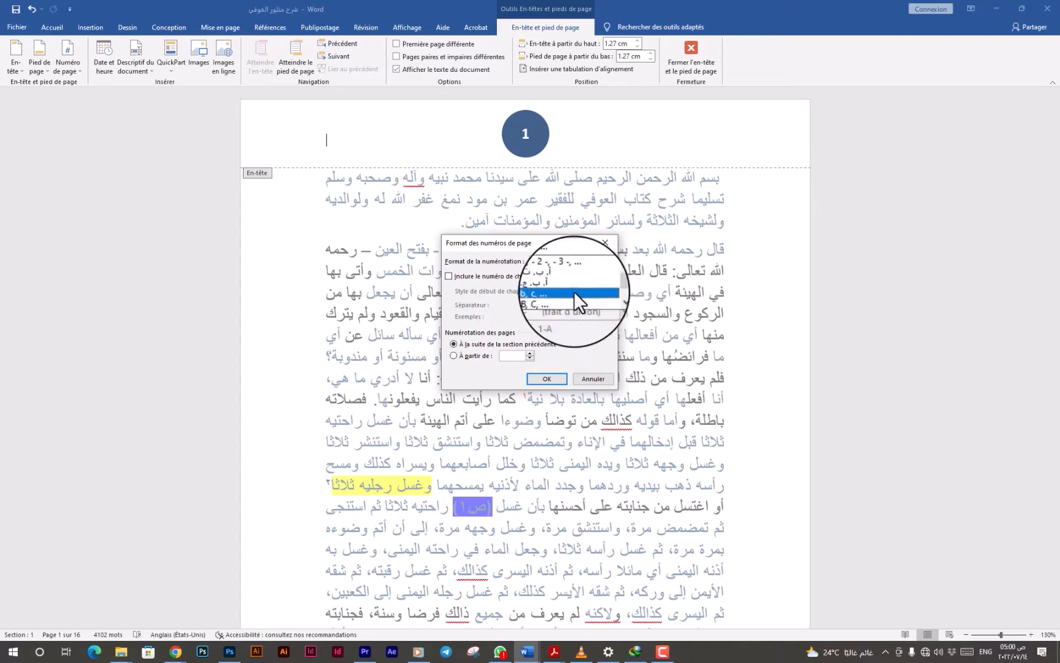
click(556, 287)
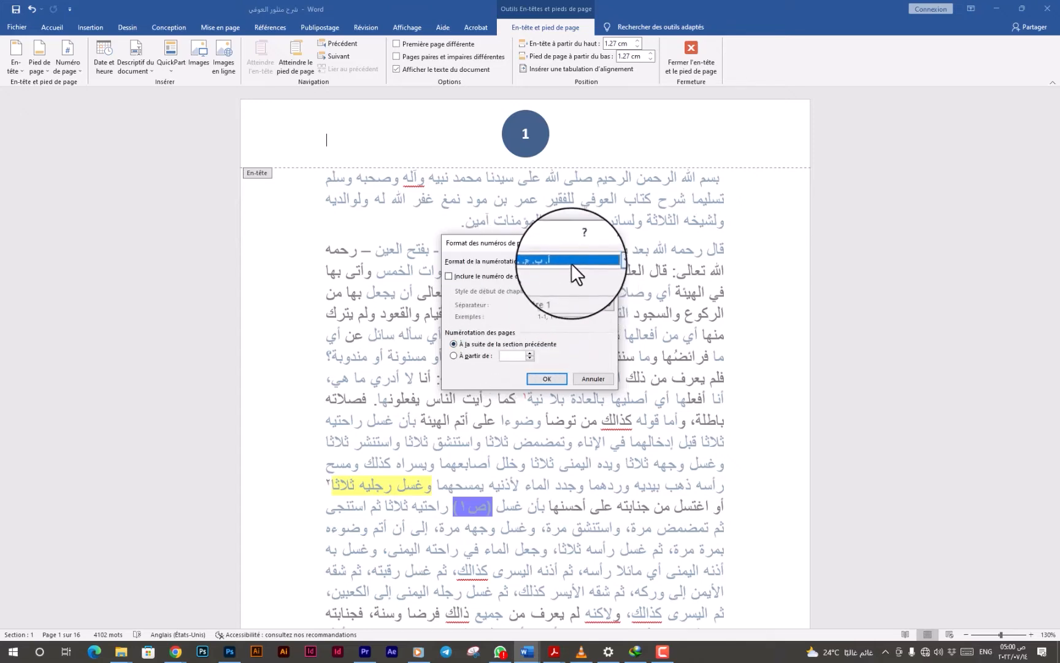
click(546, 379)
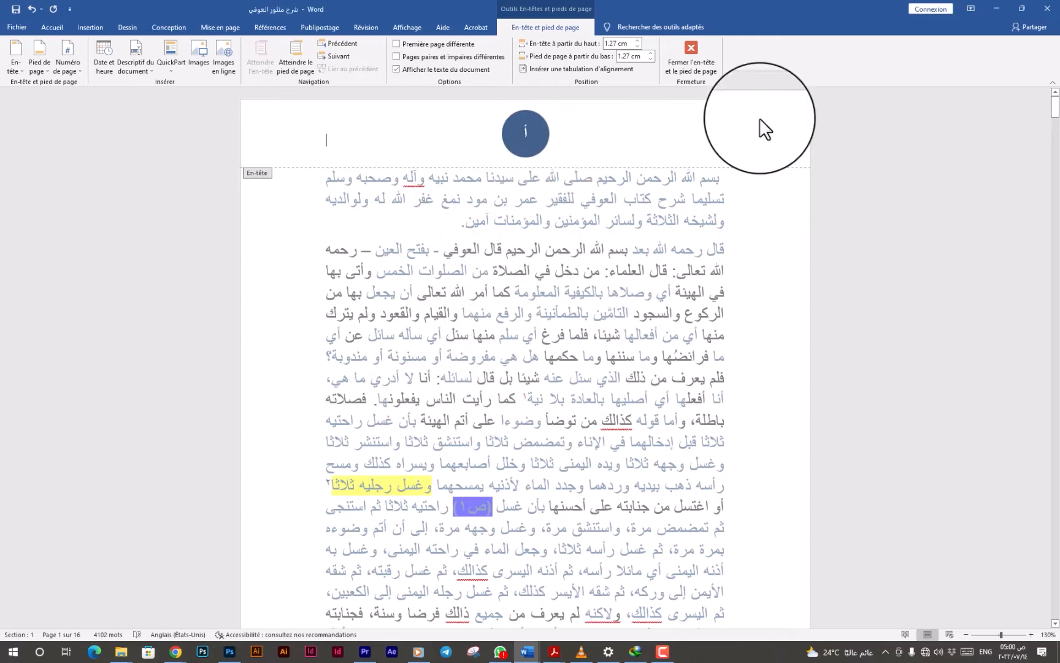
click(691, 50)
- Examine the page numbering in the circles at the top of the document's first pages
scroll(615, 254, down, 12)
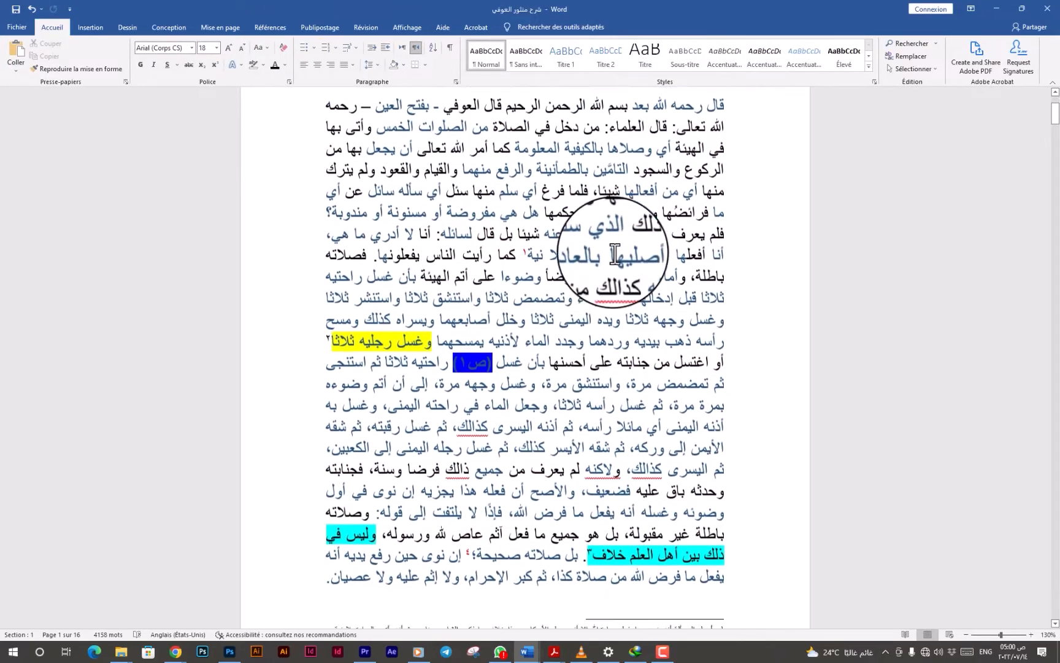
scroll(615, 251, down, 12)
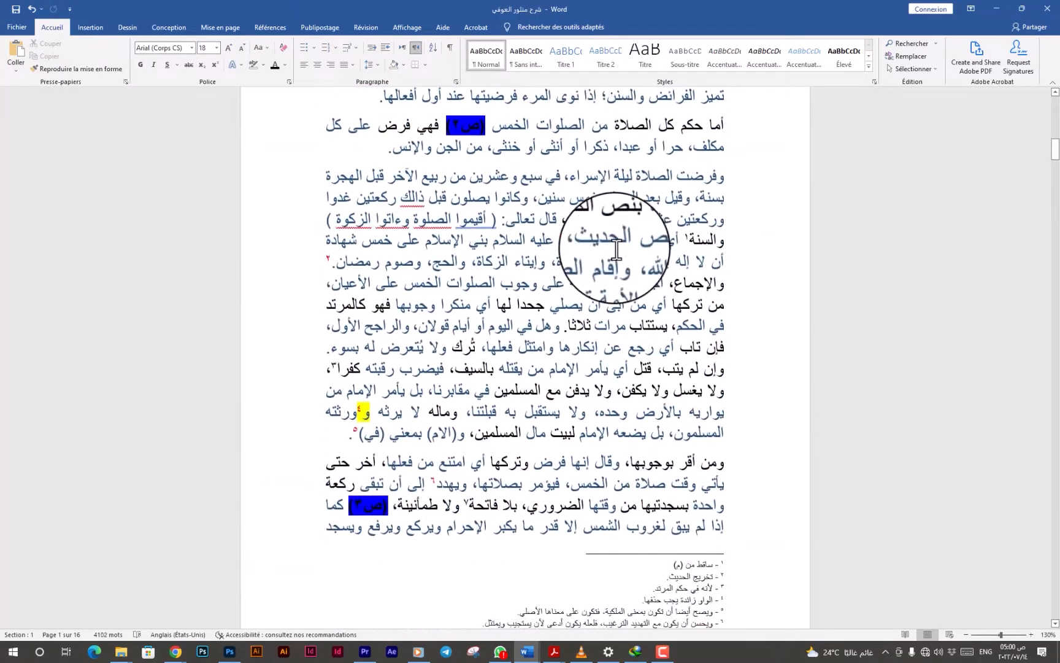
scroll(617, 248, up, 12)
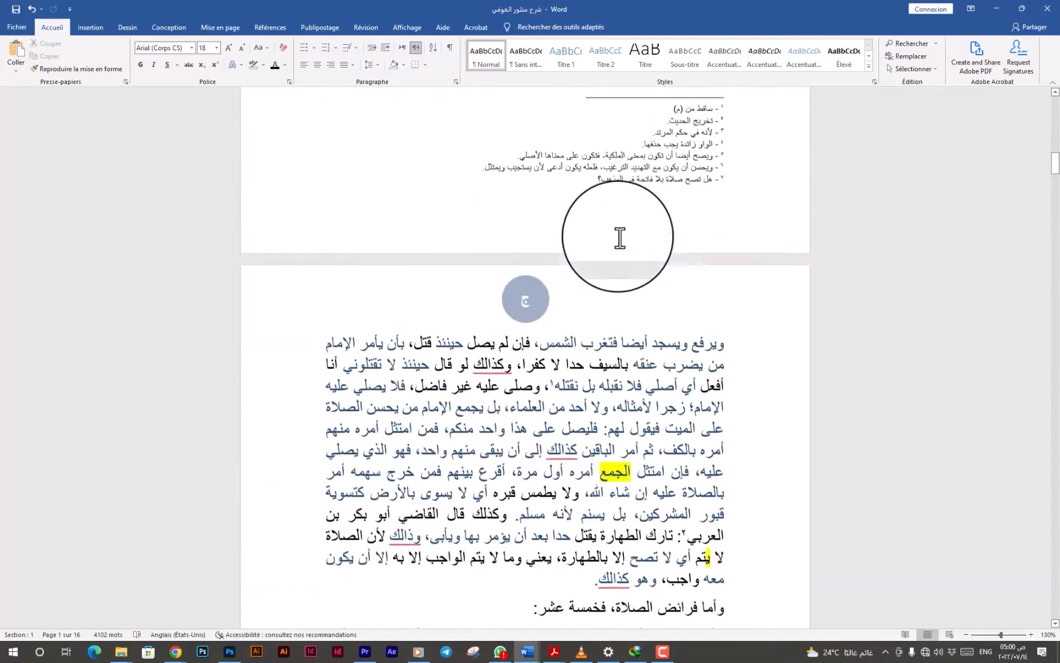
scroll(623, 229, up, 12)
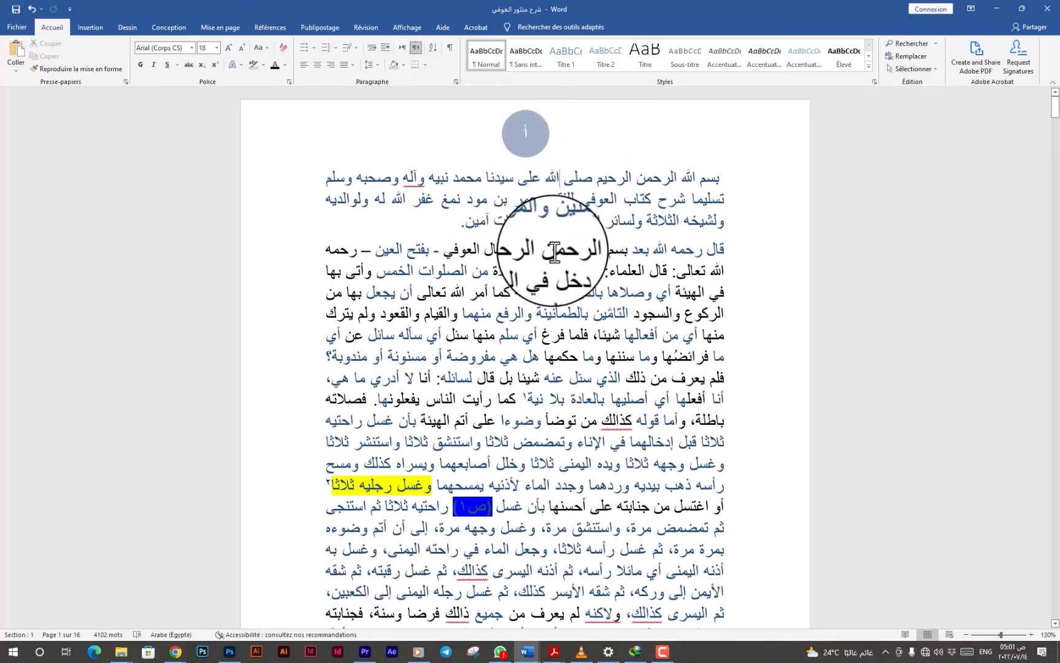
scroll(607, 359, down, 10)
scroll(559, 248, down, 15)
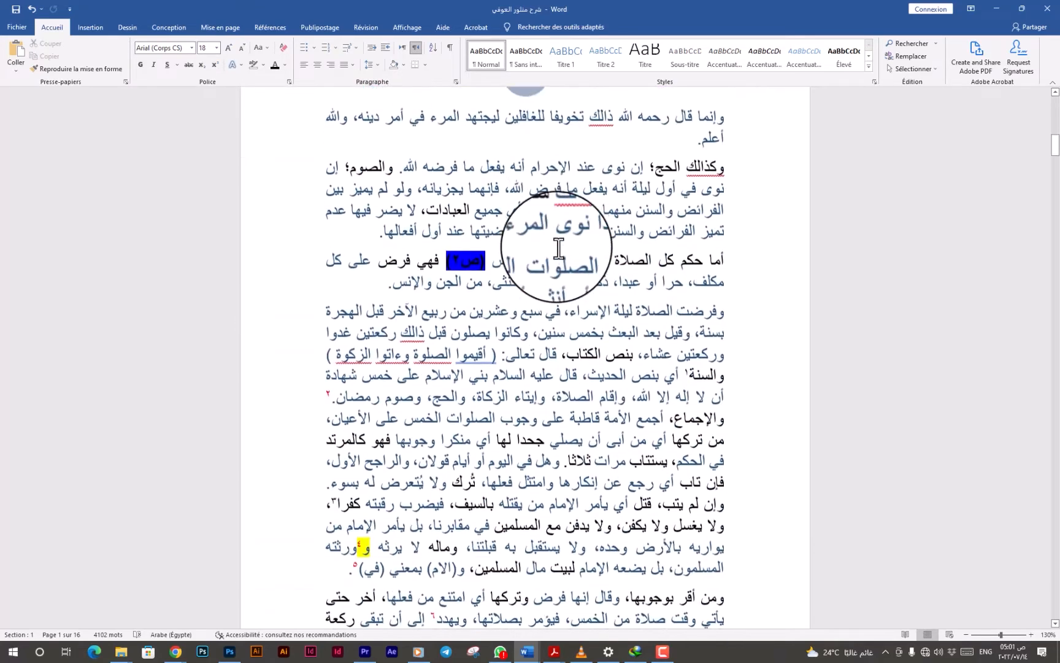
scroll(559, 248, down, 15)
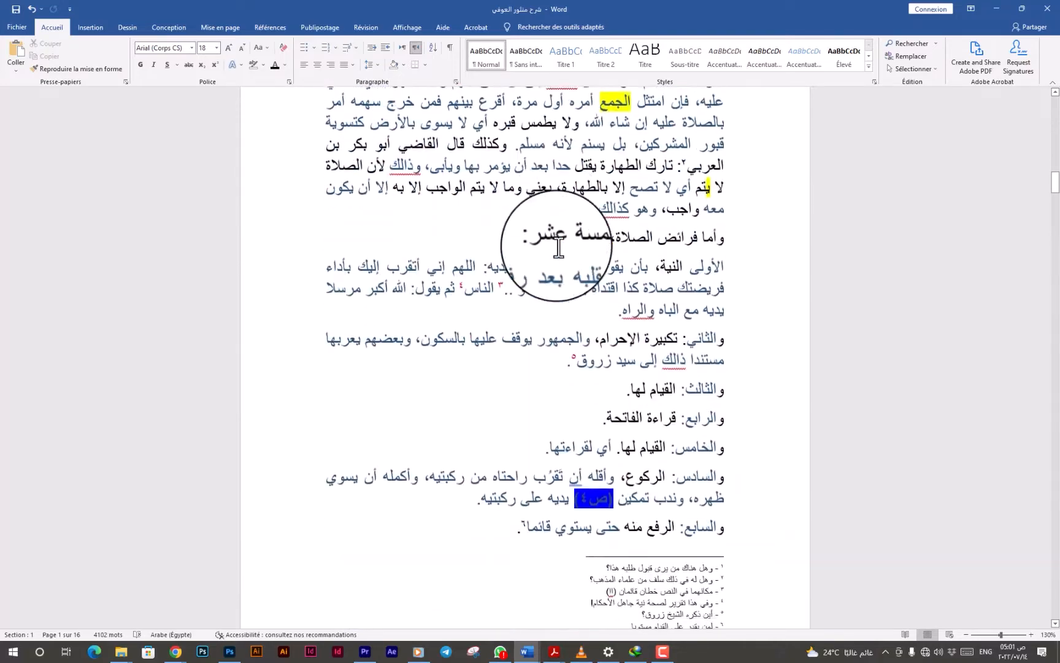
scroll(558, 246, down, 1)
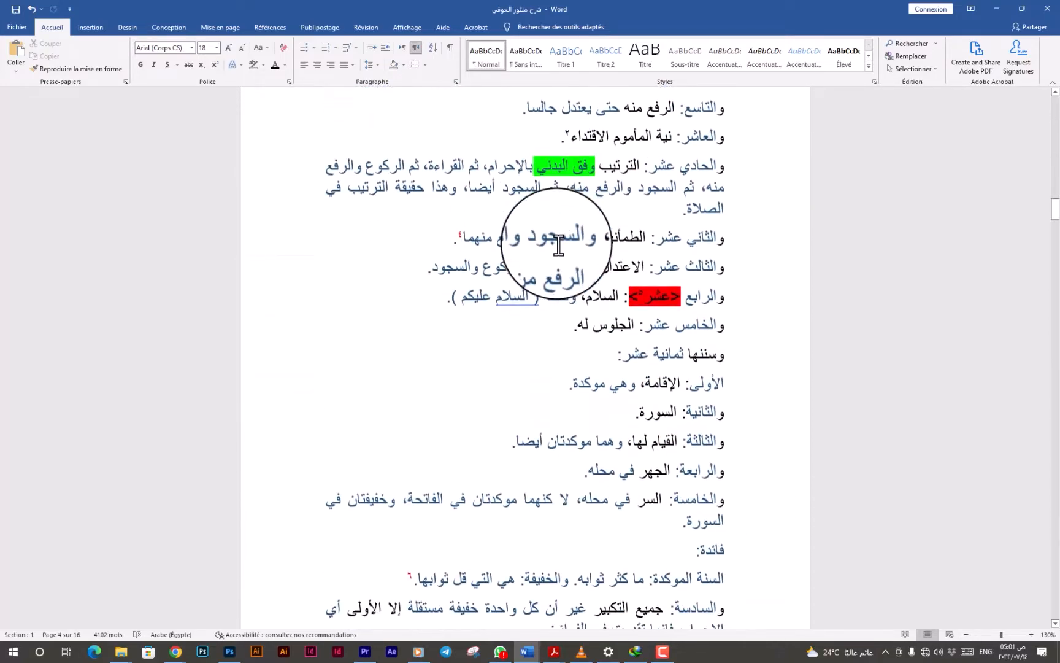
scroll(559, 245, down, 12)
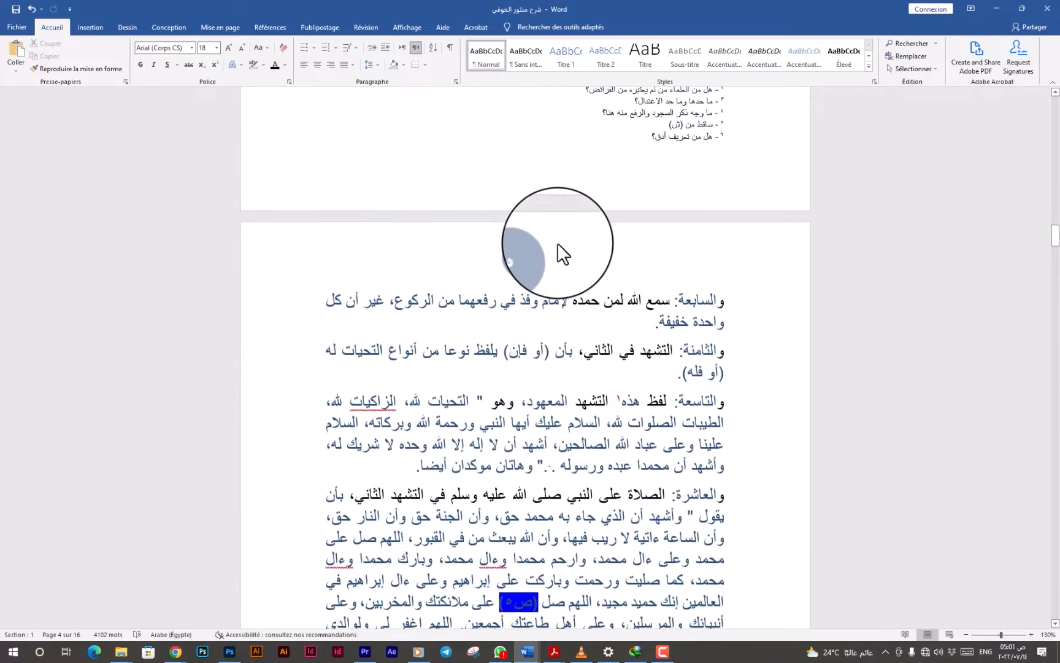
scroll(560, 244, down, 6)
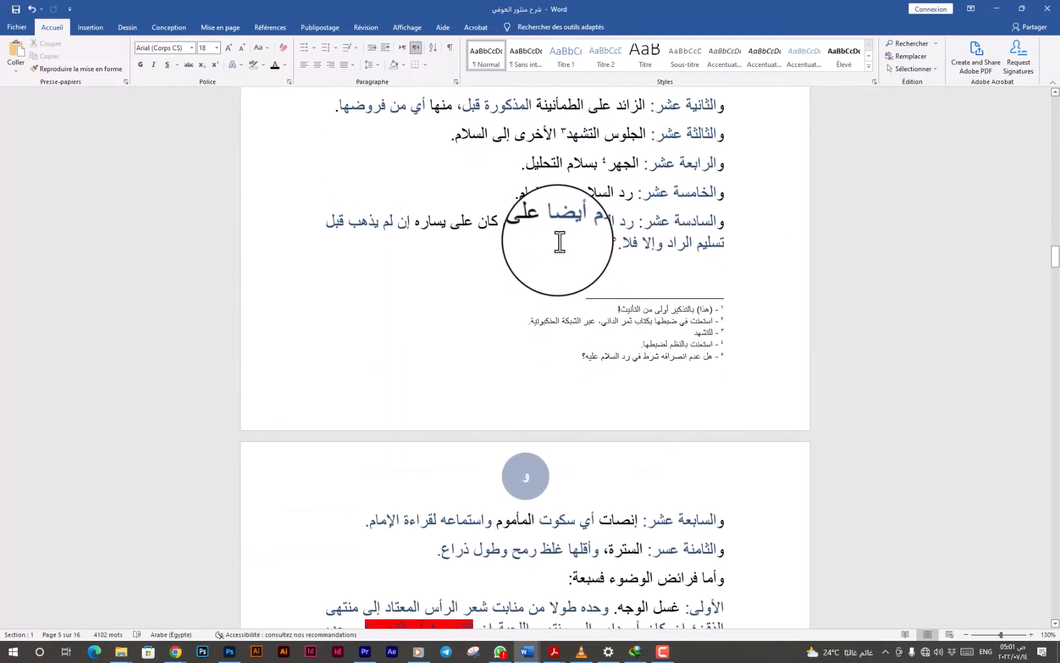
scroll(560, 242, up, 10)
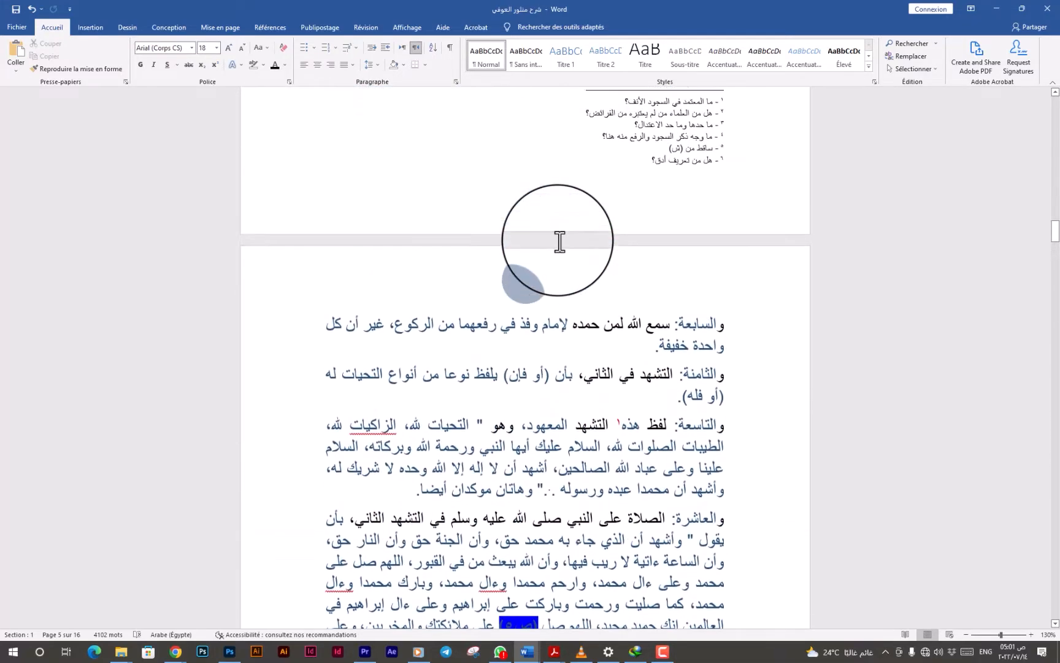
scroll(559, 241, up, 13)
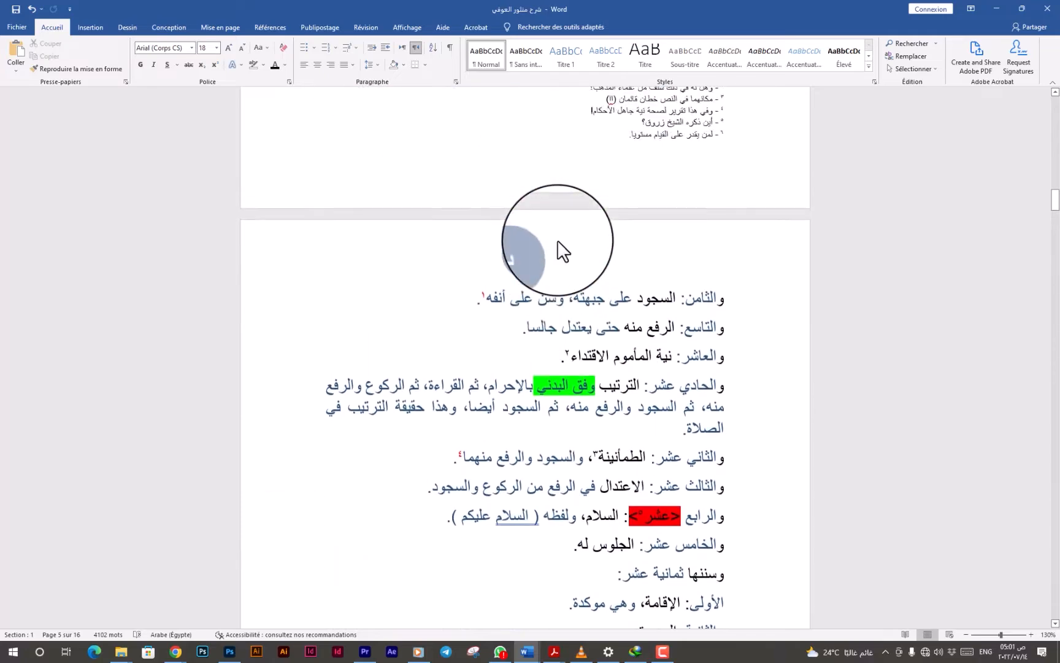
scroll(558, 241, up, 9)
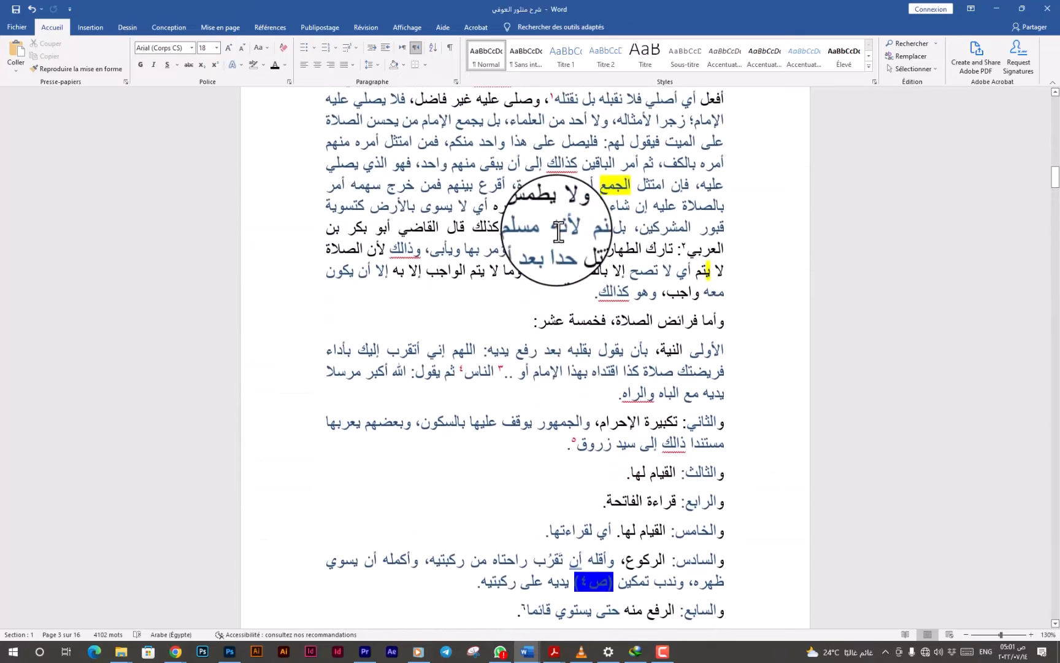
scroll(558, 232, up, 10)
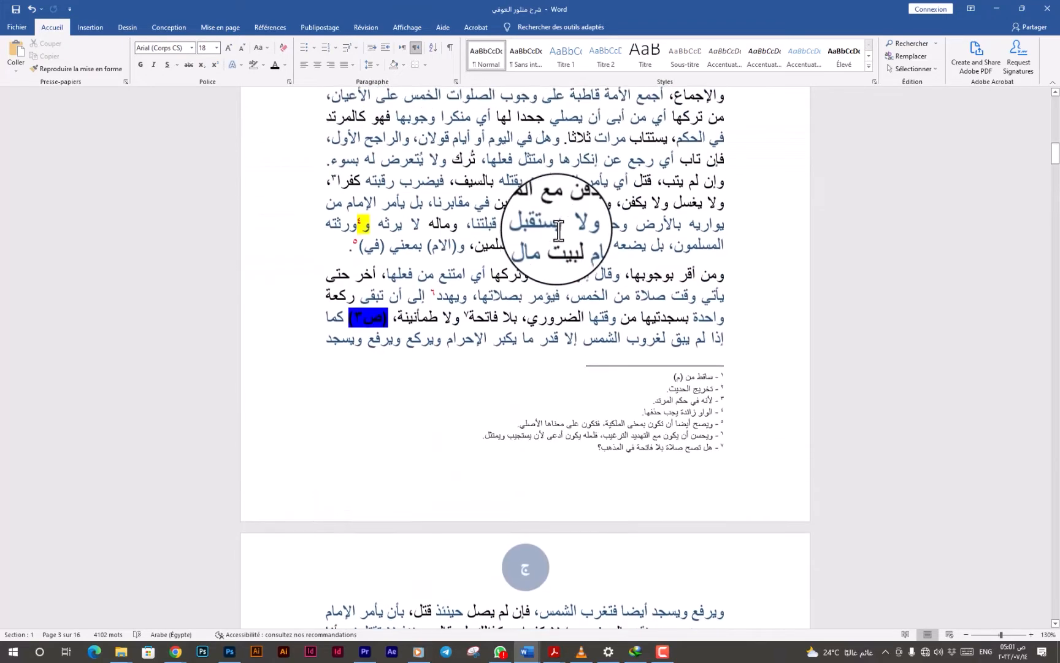
scroll(559, 231, up, 8)
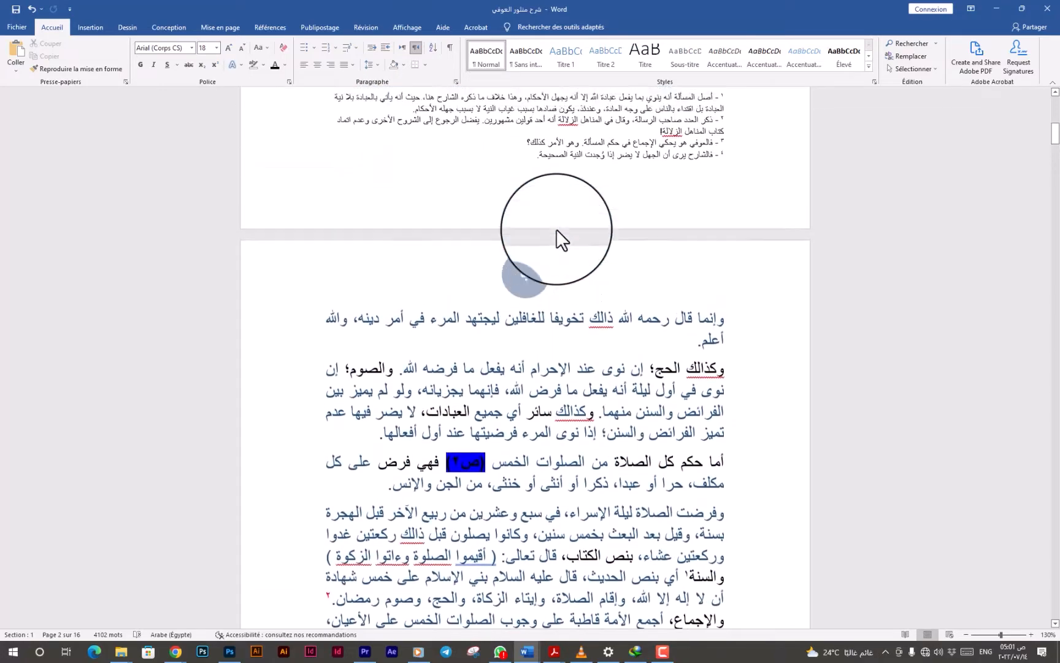
scroll(556, 229, up, 10)
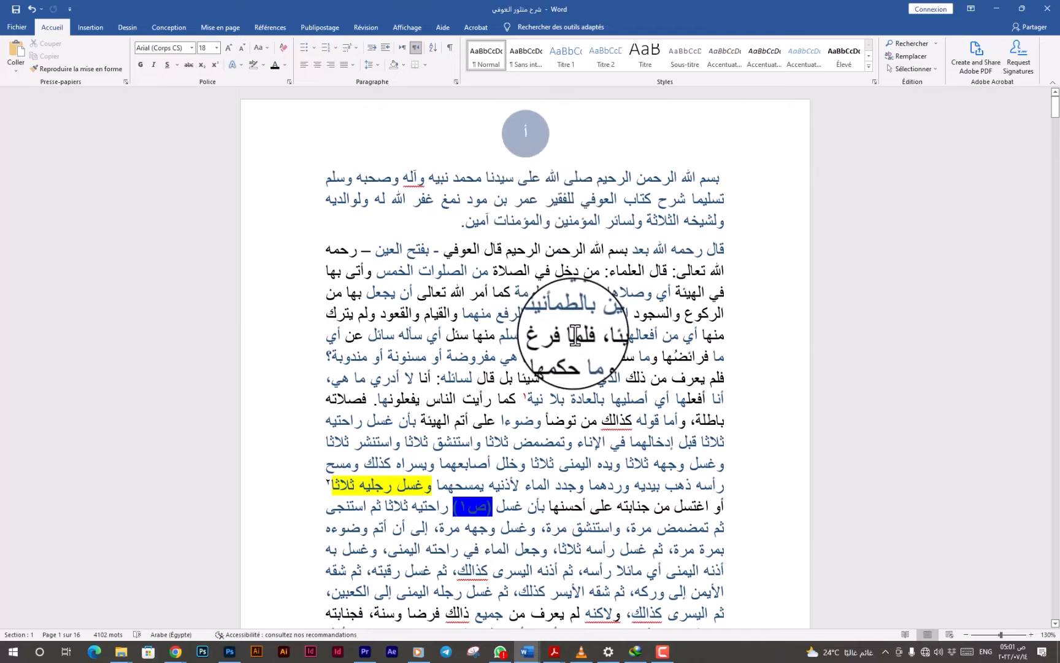
scroll(561, 386, down, 10)
scroll(577, 329, down, 20)
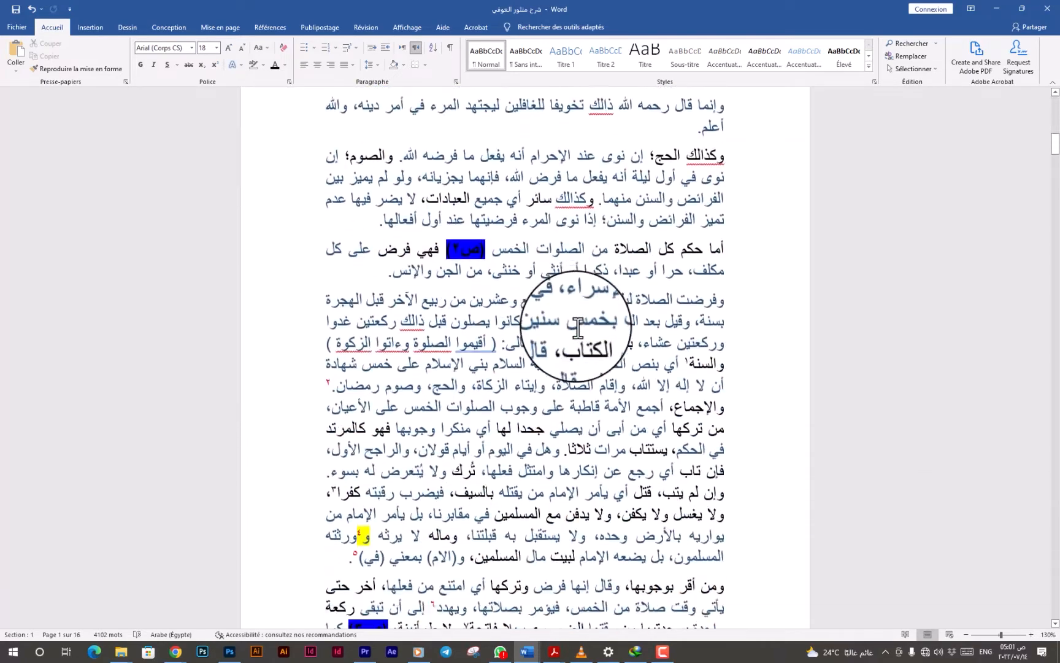
- Check the lettered page numbers on pages 1 to 3 and locate the line "وأما فرائض الصلاة، فخمسة عشر" on page 3
scroll(577, 322, down, 4)
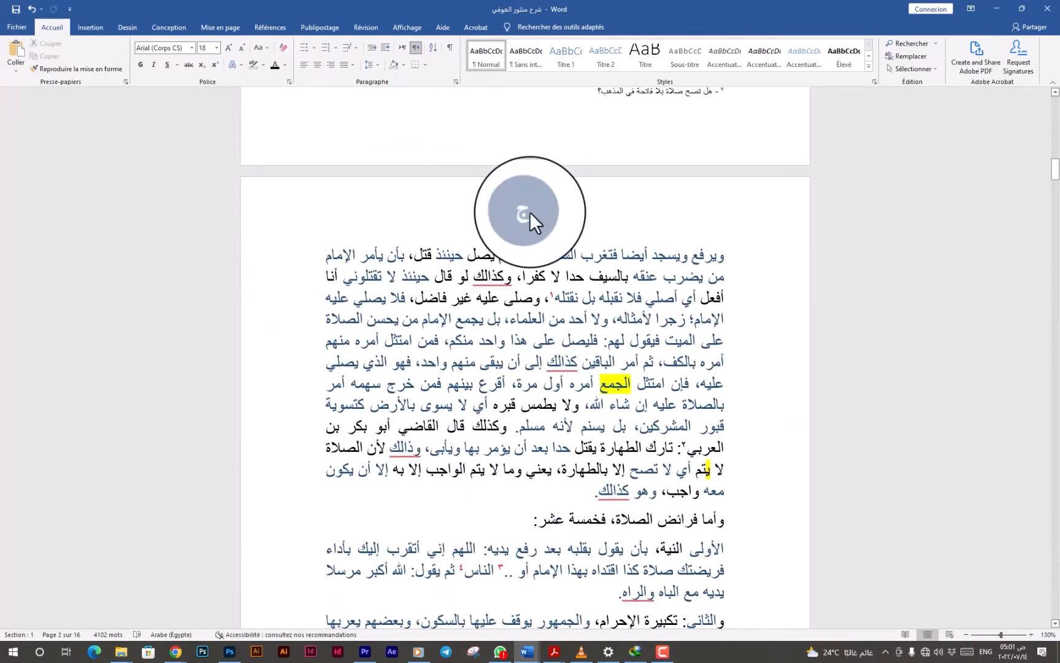
scroll(531, 410, down, 8)
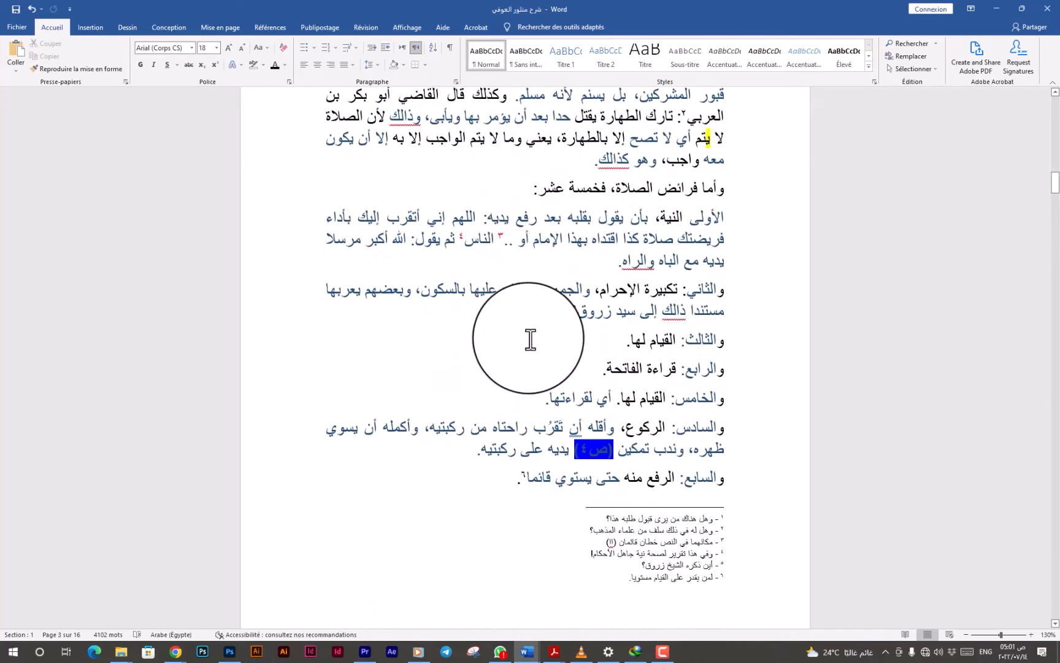
scroll(534, 341, up, 18)
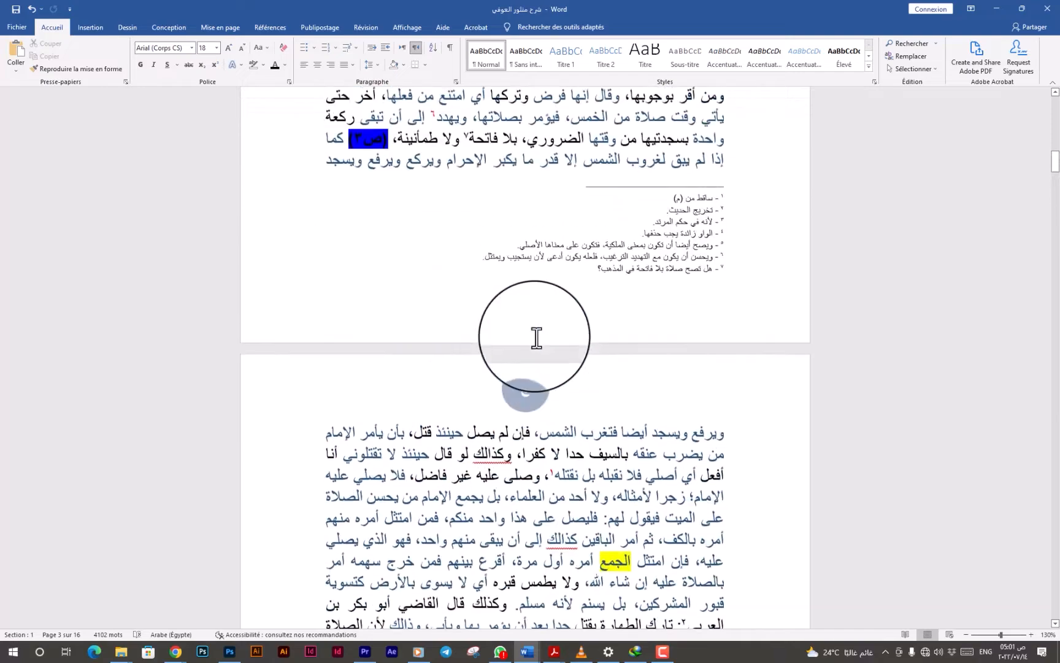
scroll(535, 332, up, 20)
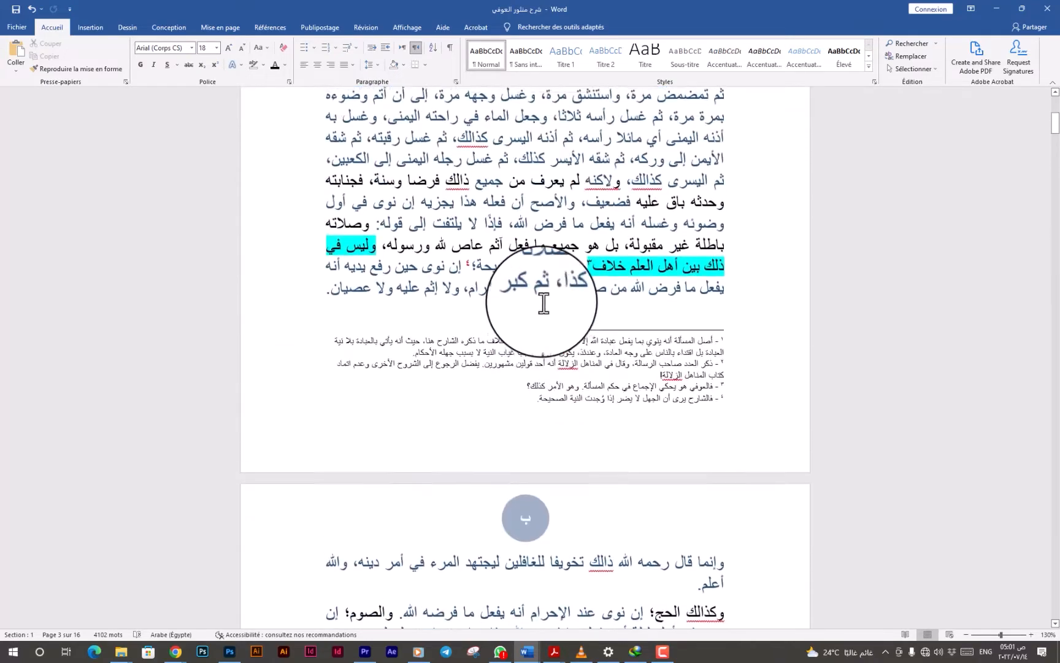
scroll(544, 300, up, 3)
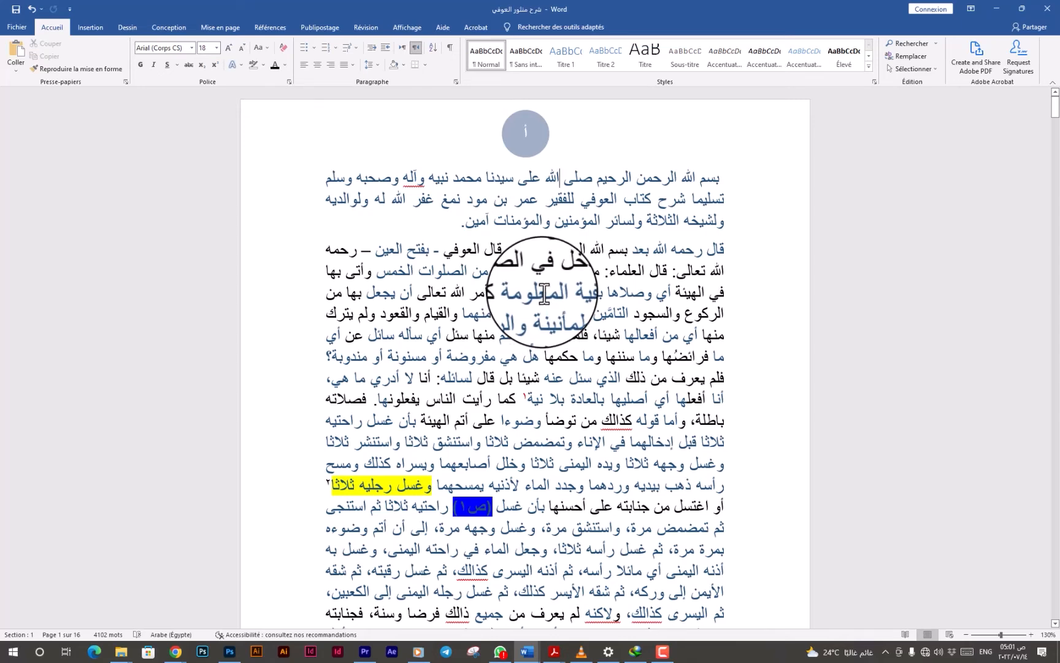
scroll(546, 307, down, 20)
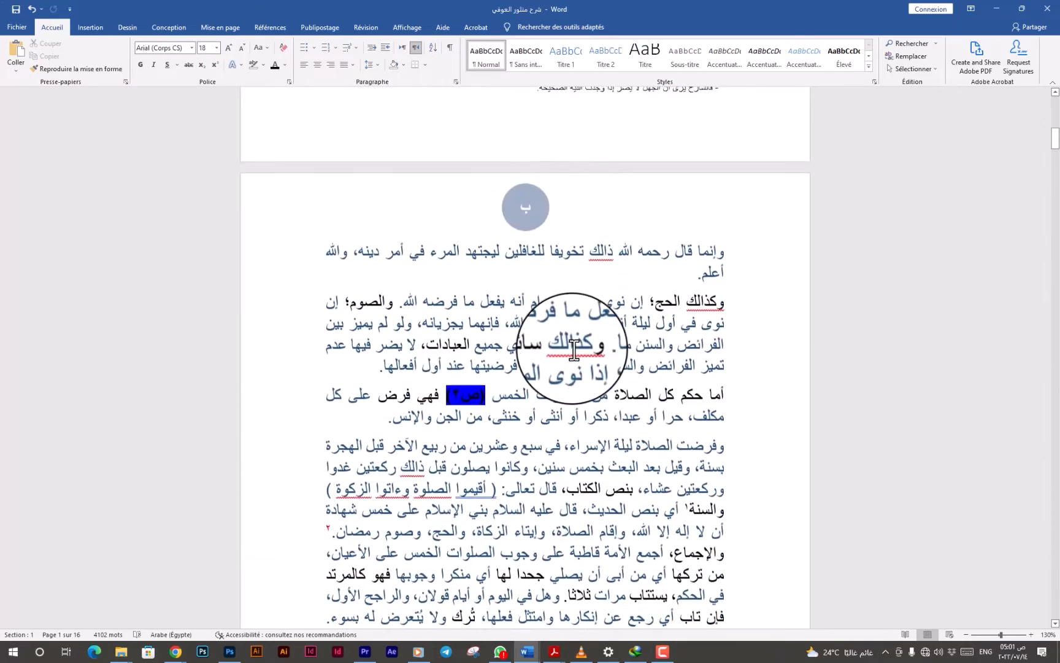
scroll(574, 349, down, 20)
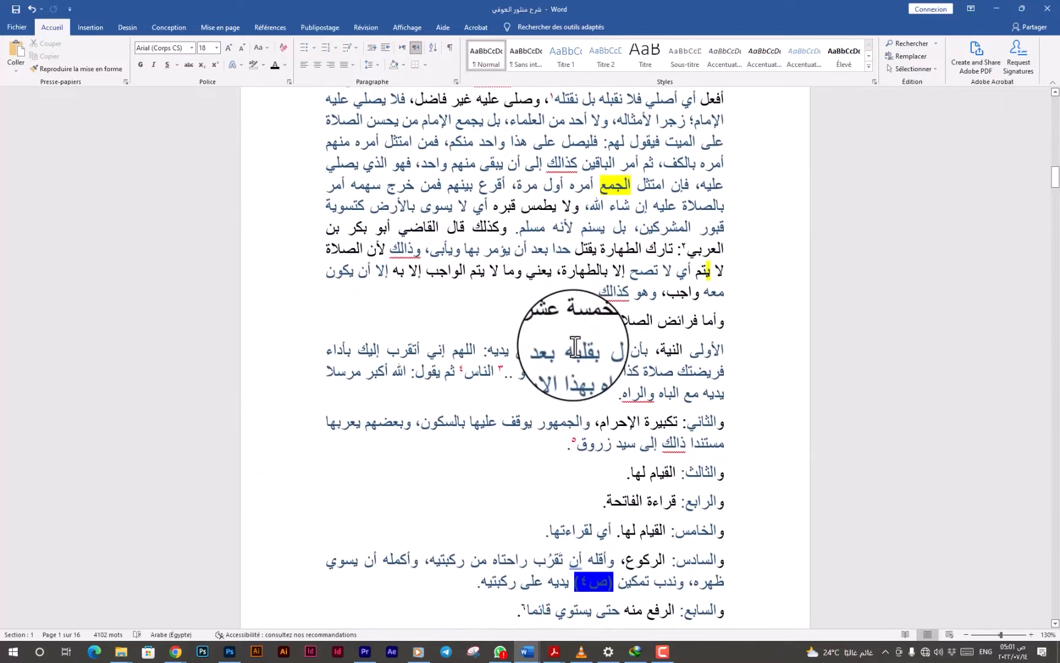
- Insert a next-page section break (Page suivante) directly before the line "وأما فرائض الصلاة، فخمسة عشر" on page 3
double_click(726, 324)
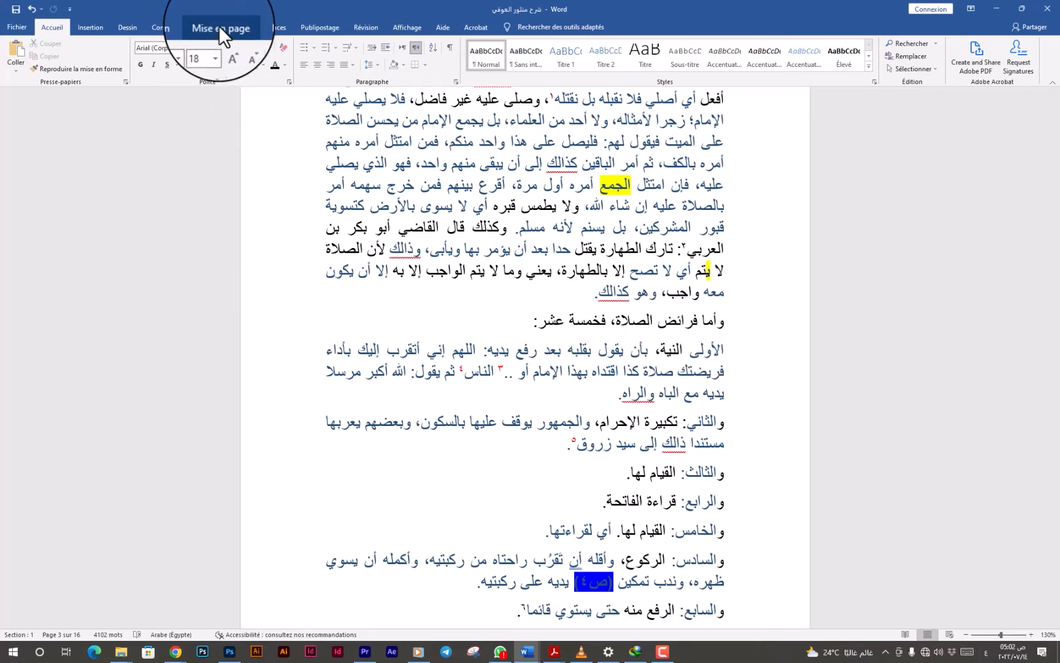
click(220, 27)
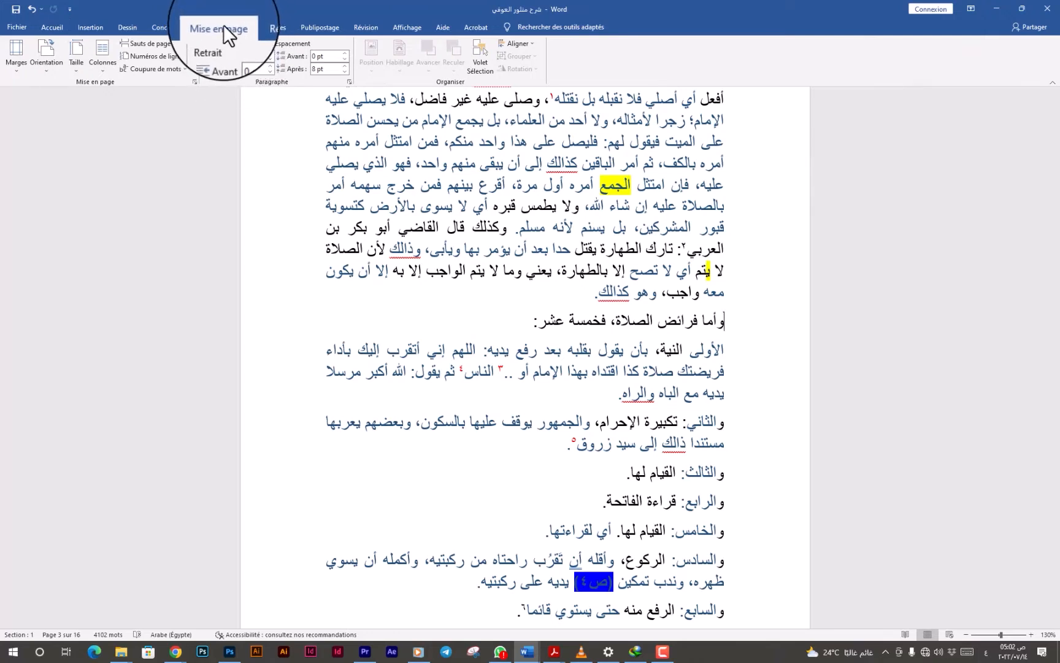
click(157, 43)
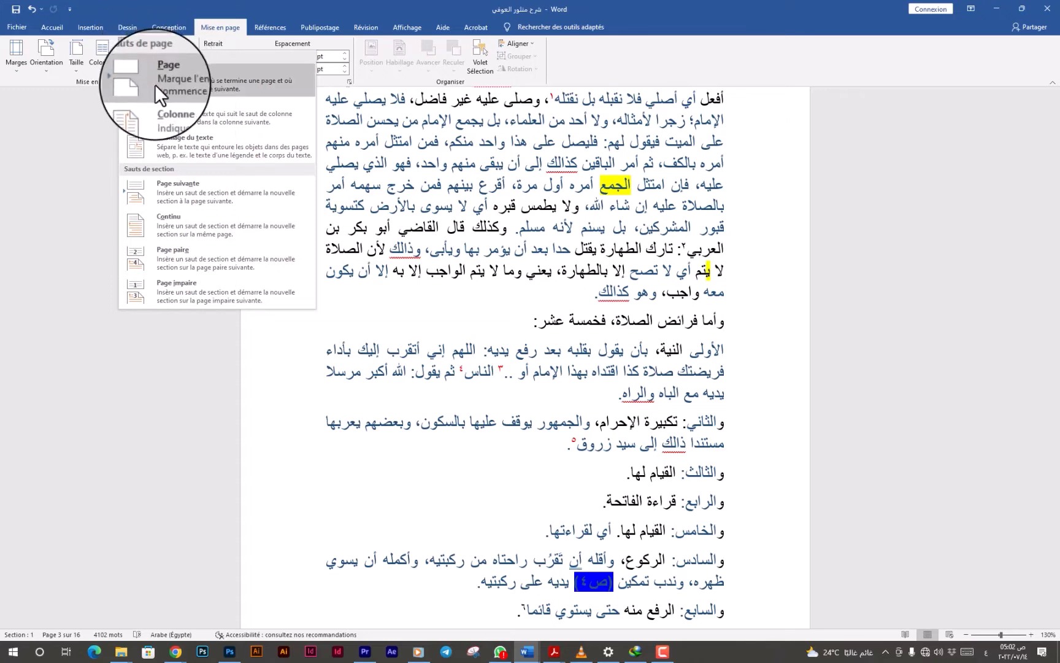
click(199, 193)
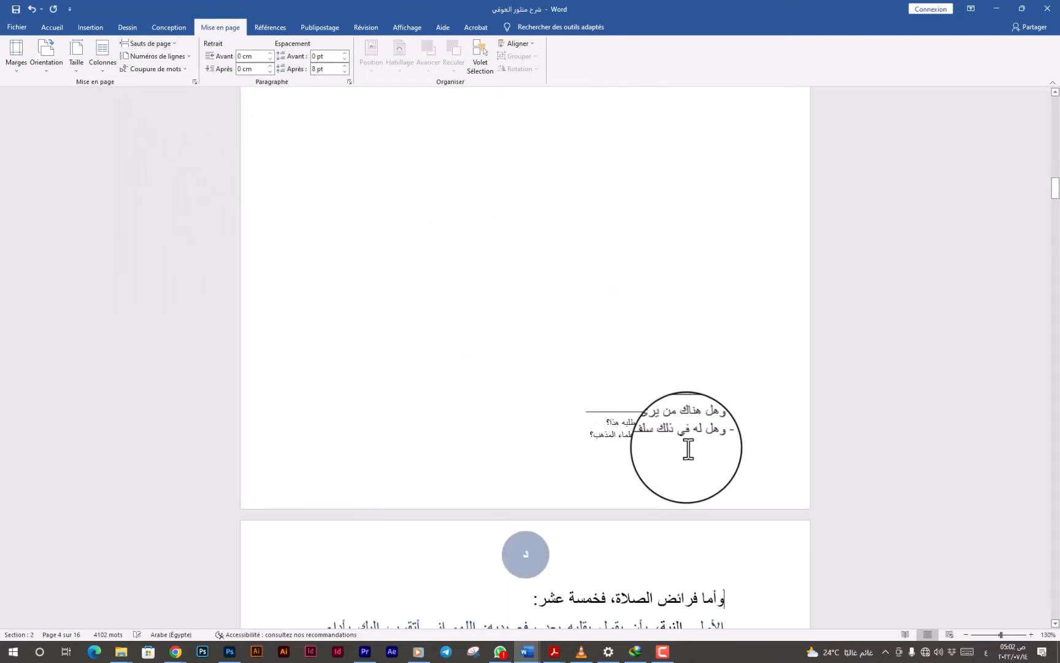
- Examine the split between the end of page 3 and the start of the new section on page 4
scroll(688, 445, down, 3)
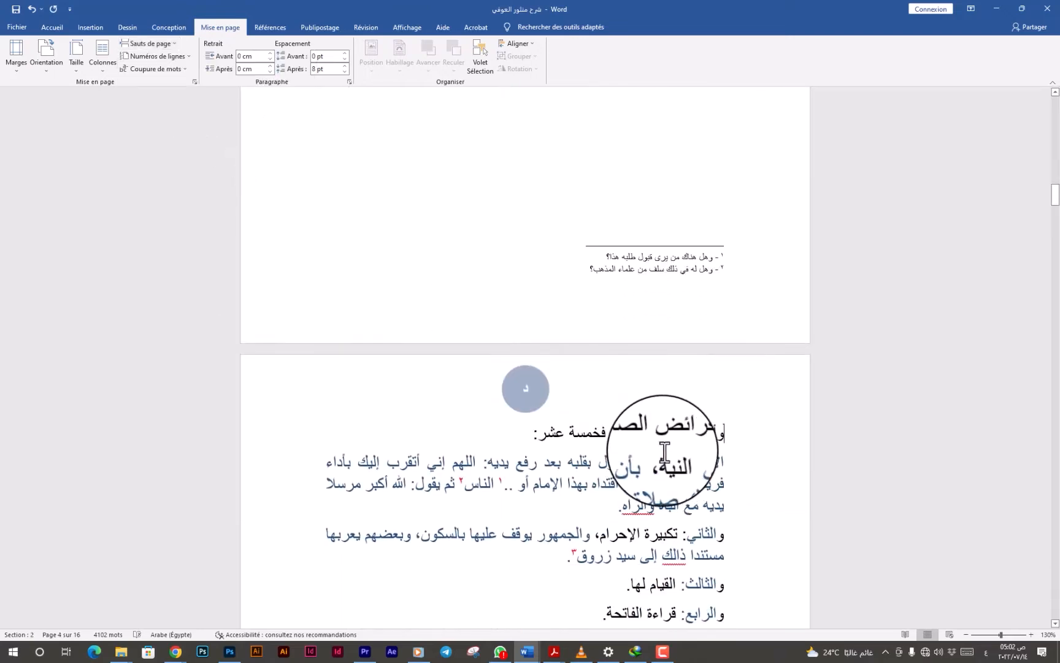
scroll(604, 423, up, 3)
scroll(603, 424, up, 4)
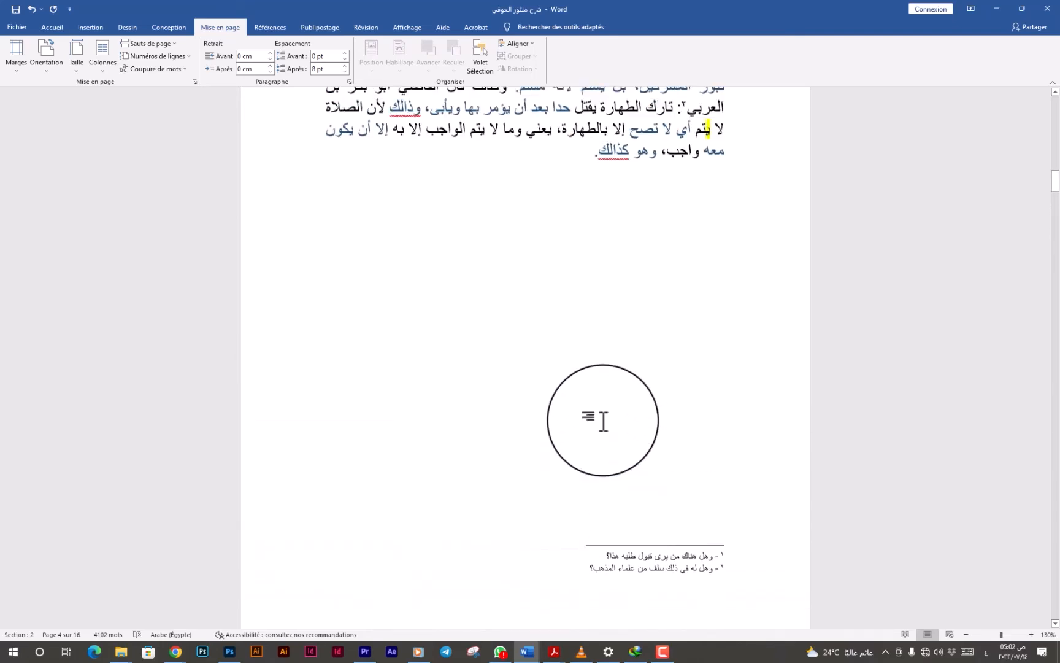
scroll(595, 321, down, 5)
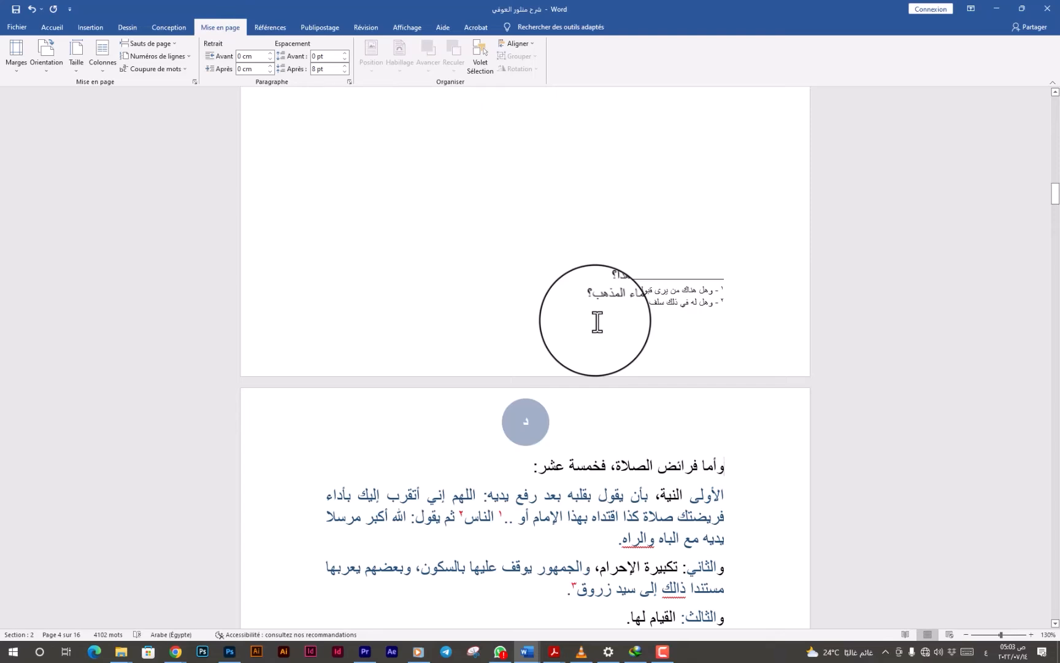
scroll(636, 446, up, 6)
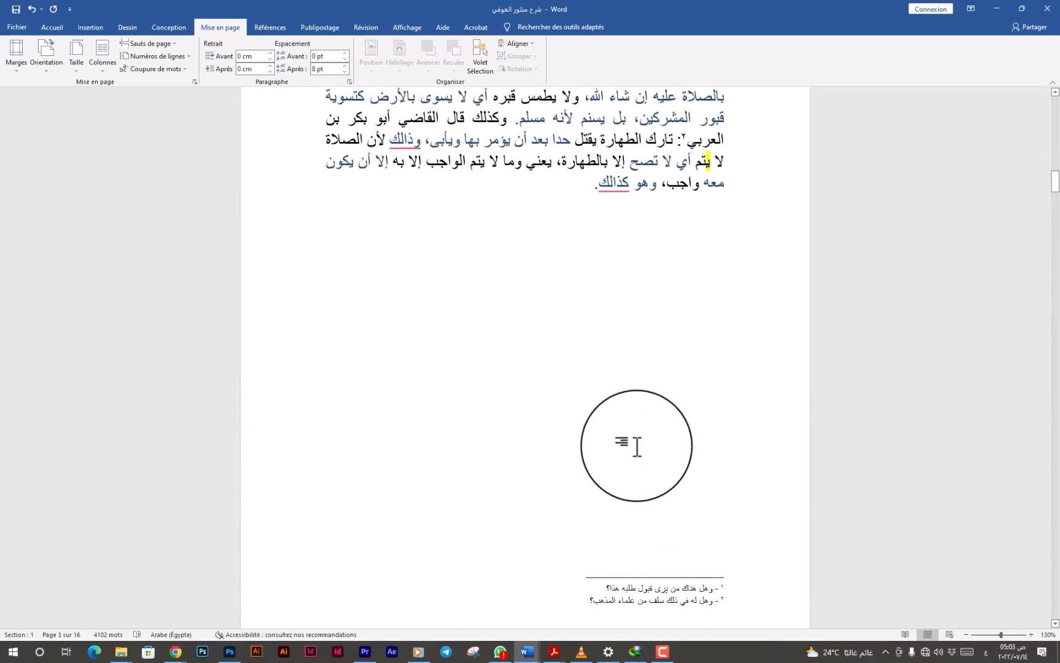
scroll(637, 447, down, 3)
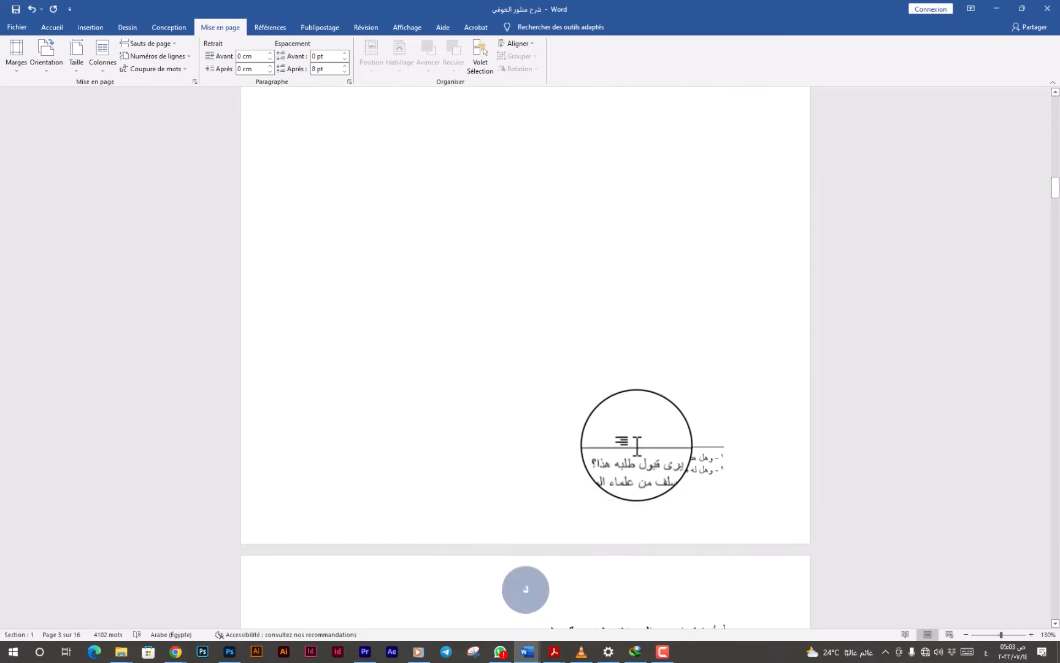
scroll(639, 448, down, 2)
scroll(679, 298, up, 5)
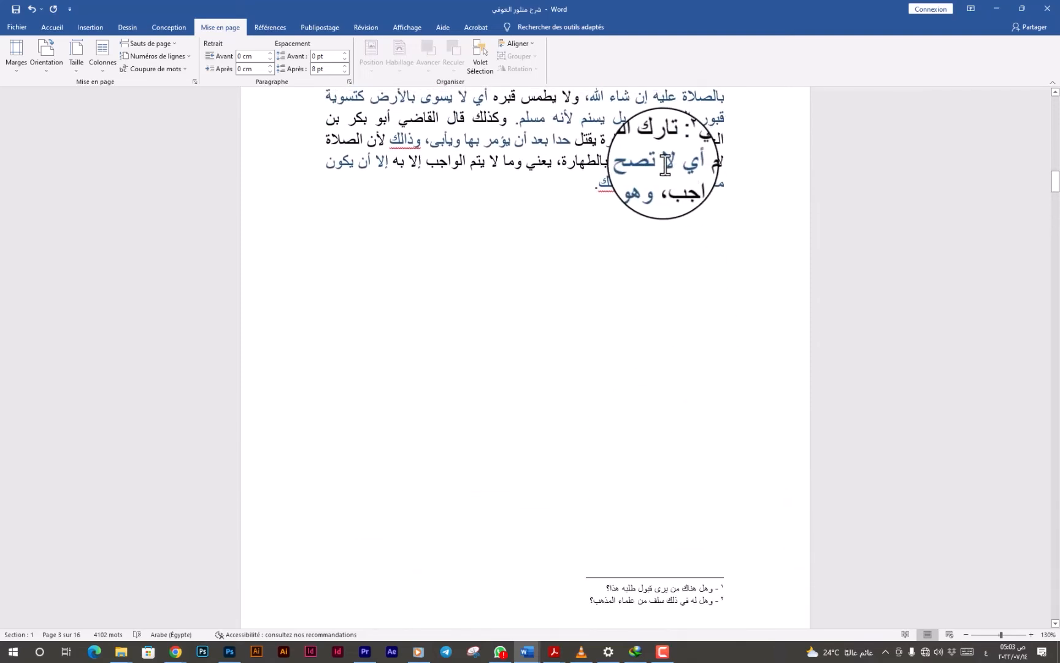
scroll(620, 412, down, 3)
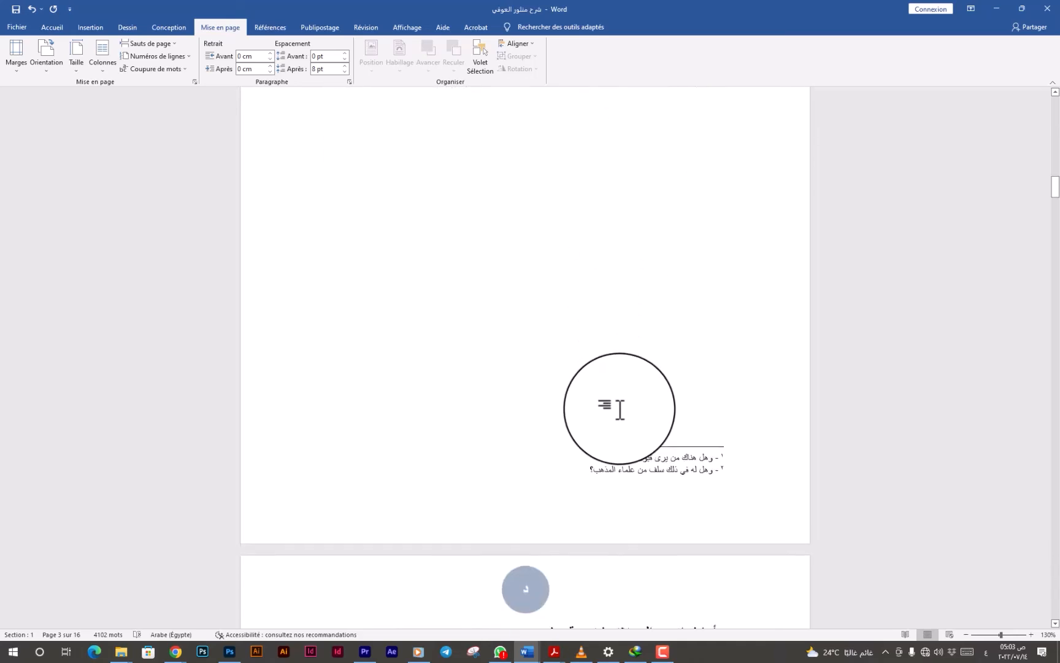
- Open the section 2 header on page 4 and turn off its link to the previous section (Lier au précédent)
scroll(707, 473, down, 3)
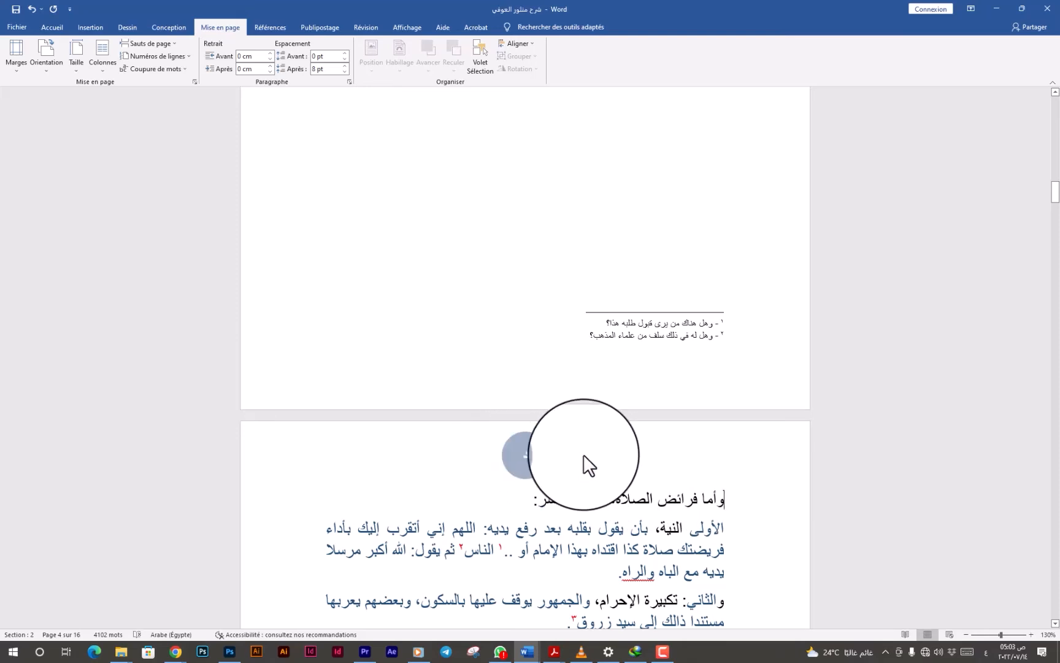
double_click(565, 451)
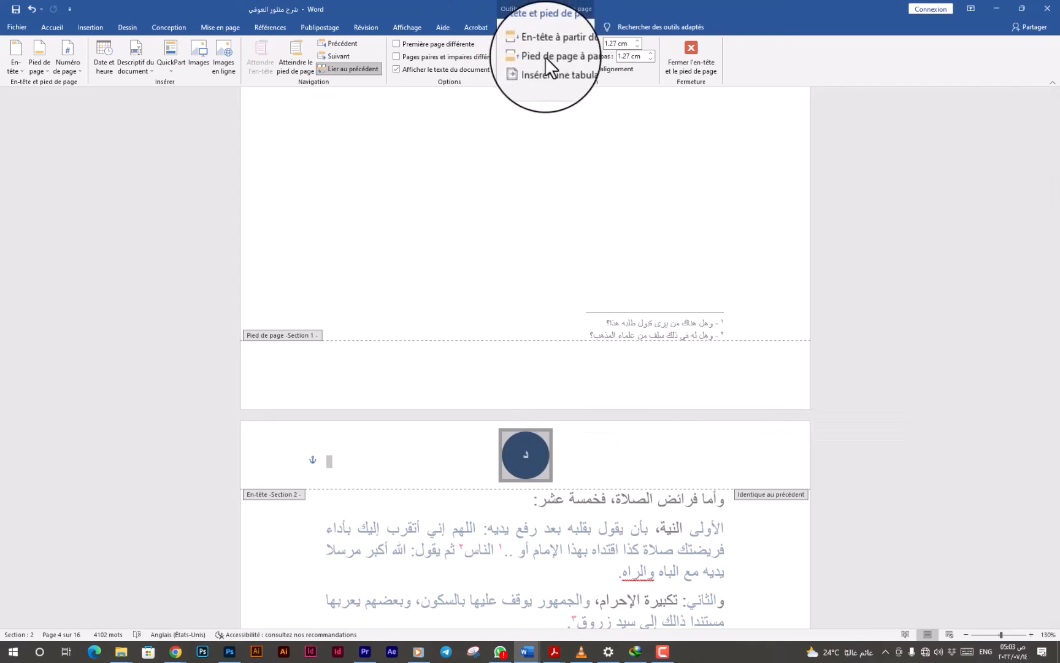
click(345, 69)
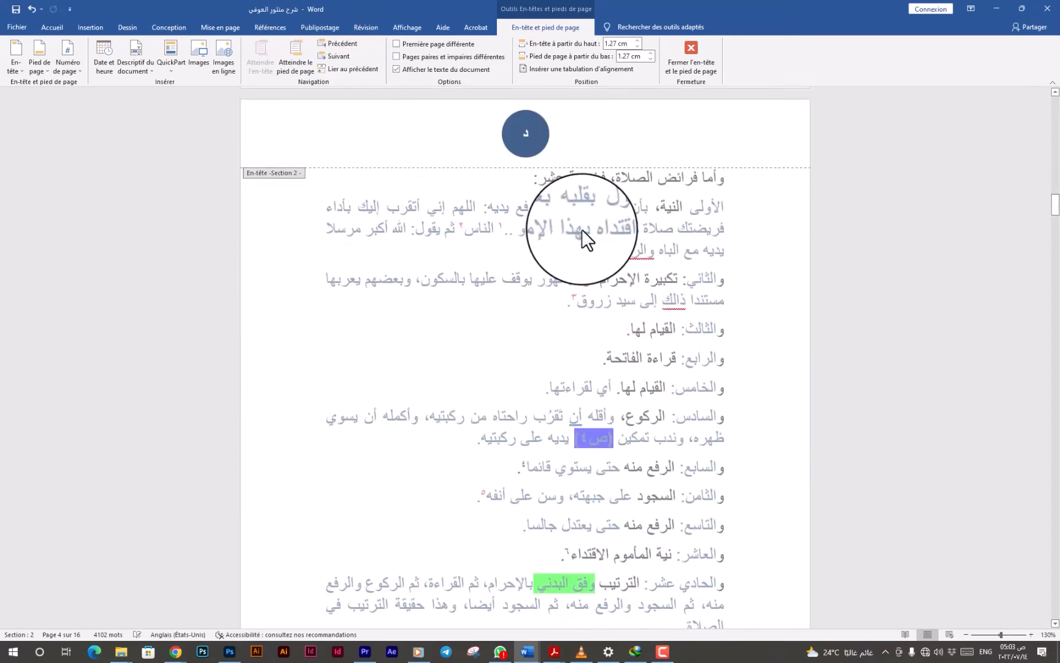
- Compare the section 1 header on page 3 with the section 2 header on page 4
scroll(596, 182, up, 6)
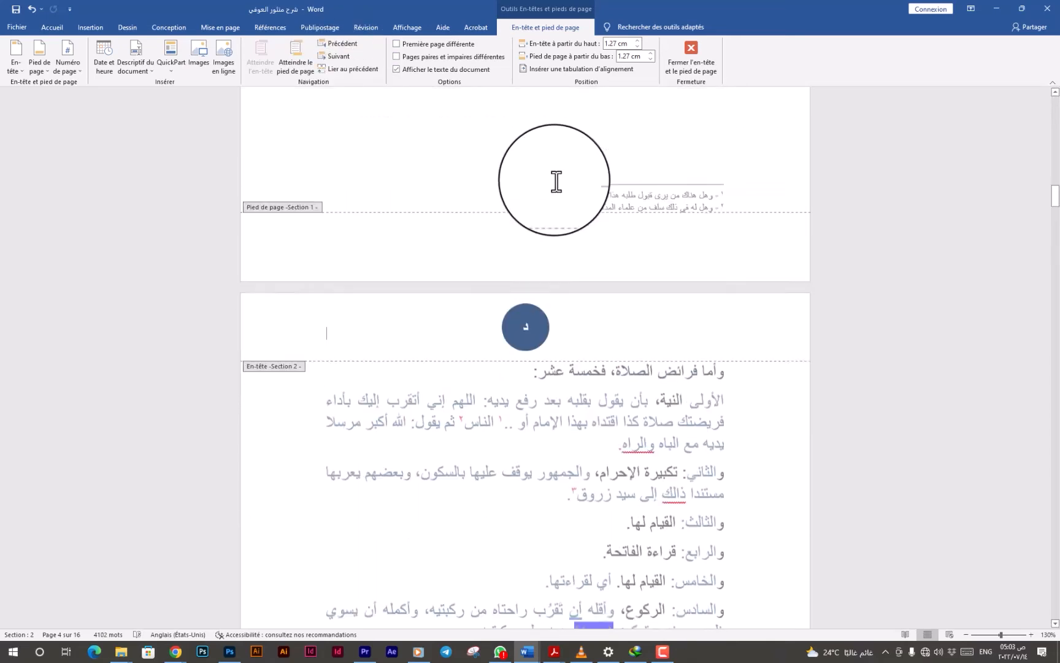
scroll(556, 184, up, 10)
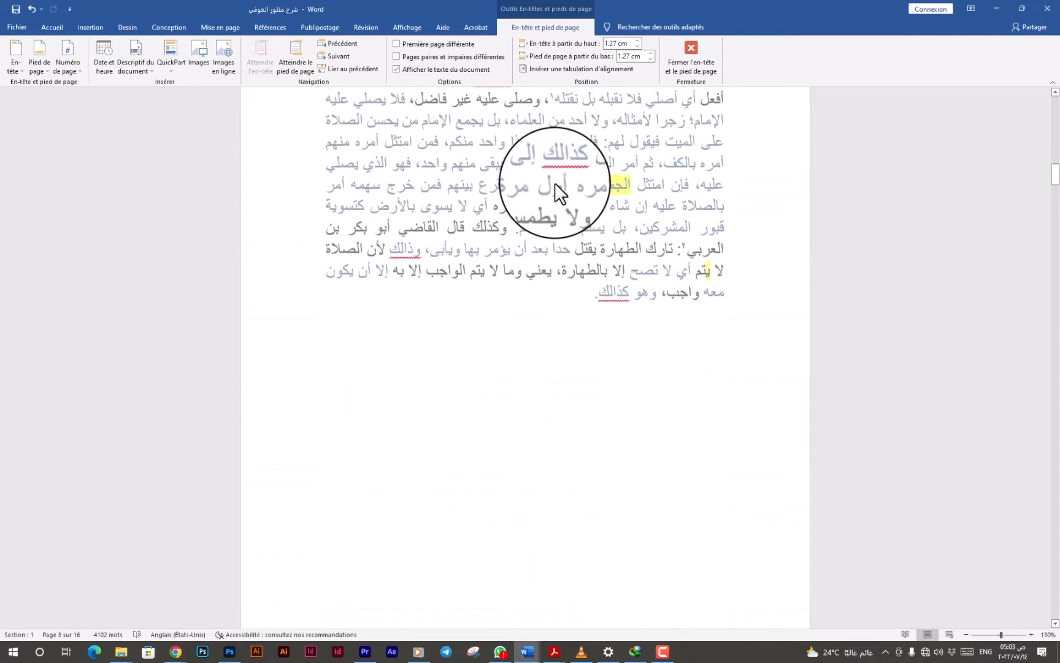
scroll(556, 184, up, 3)
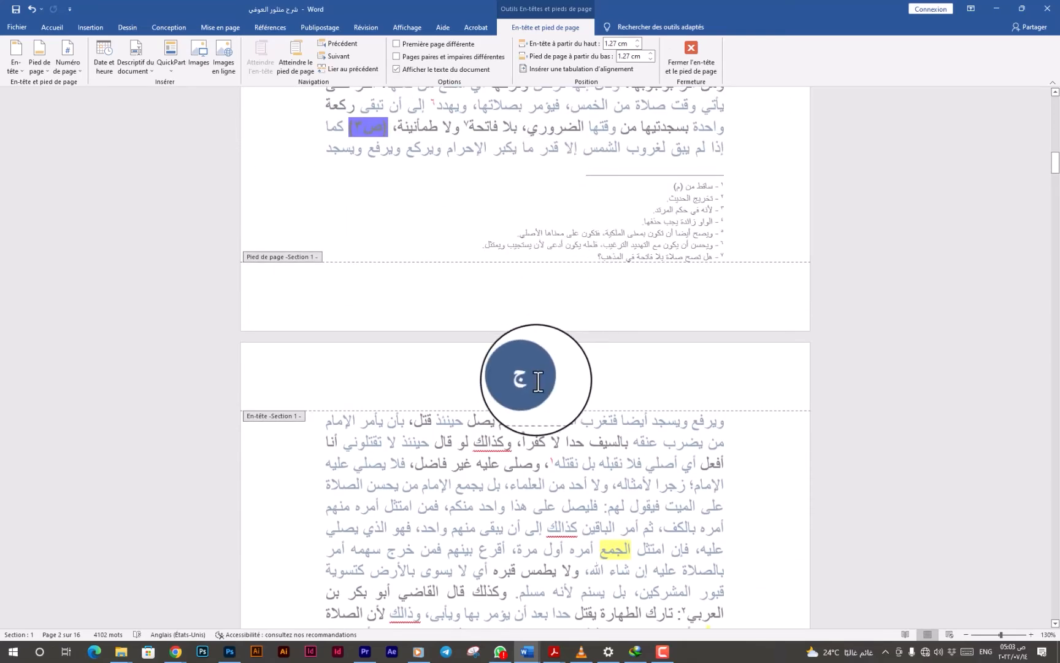
scroll(538, 380, down, 13)
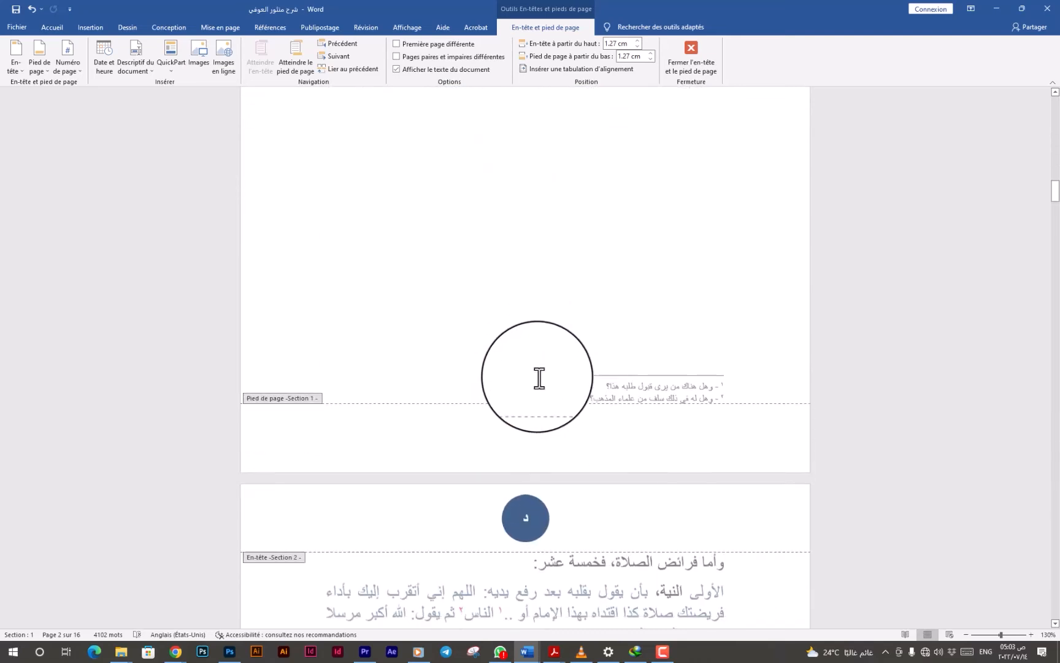
scroll(540, 378, down, 1)
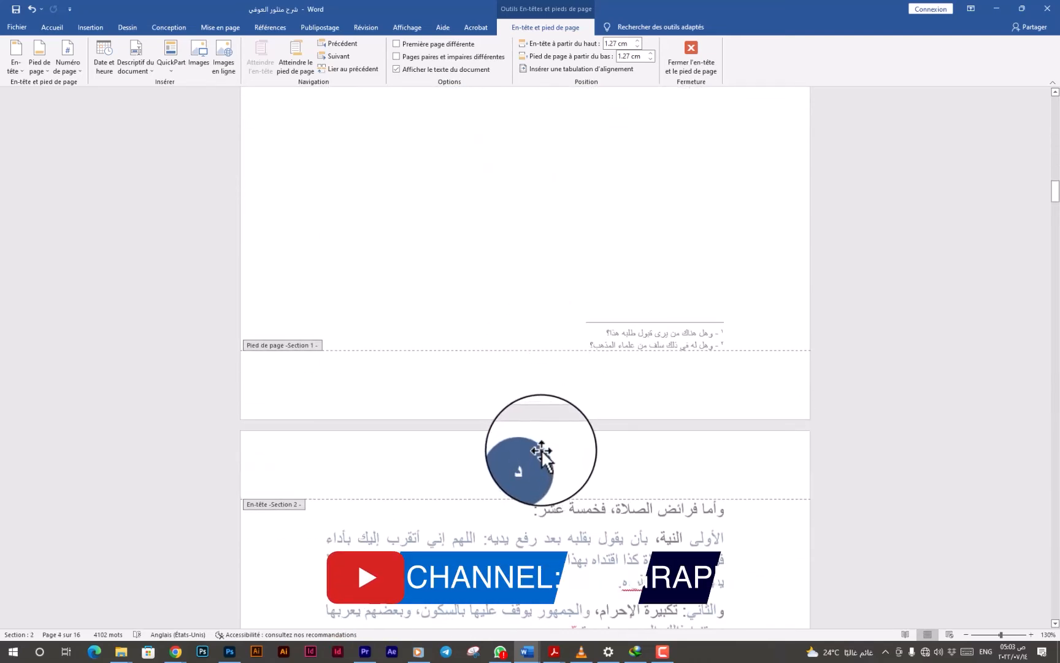
scroll(542, 454, down, 3)
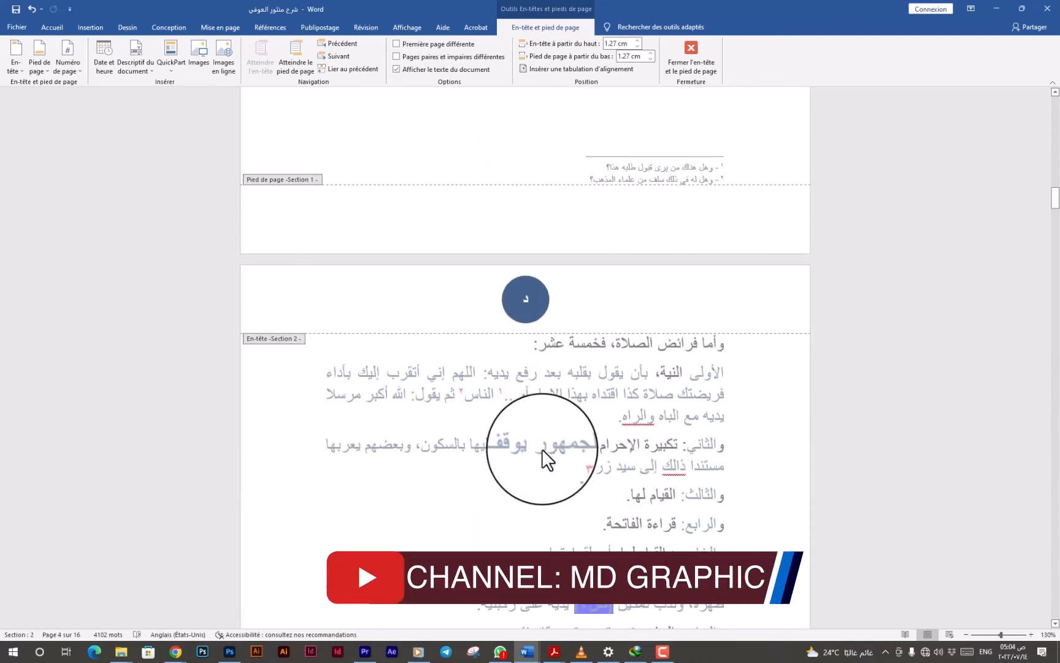
scroll(558, 154, up, 8)
scroll(558, 154, up, 3)
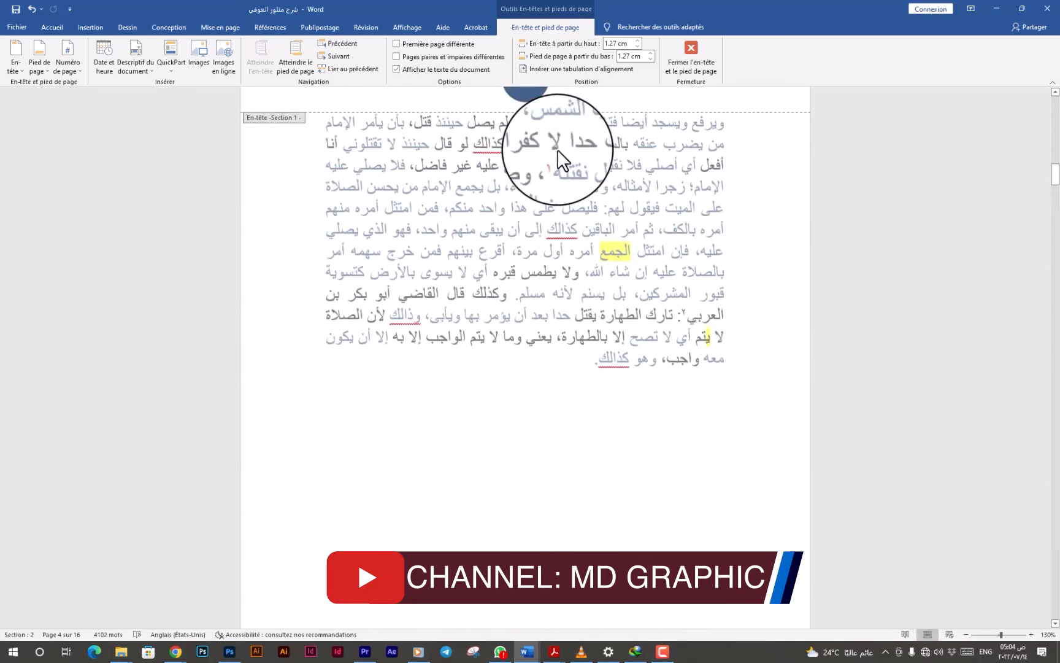
scroll(558, 154, down, 11)
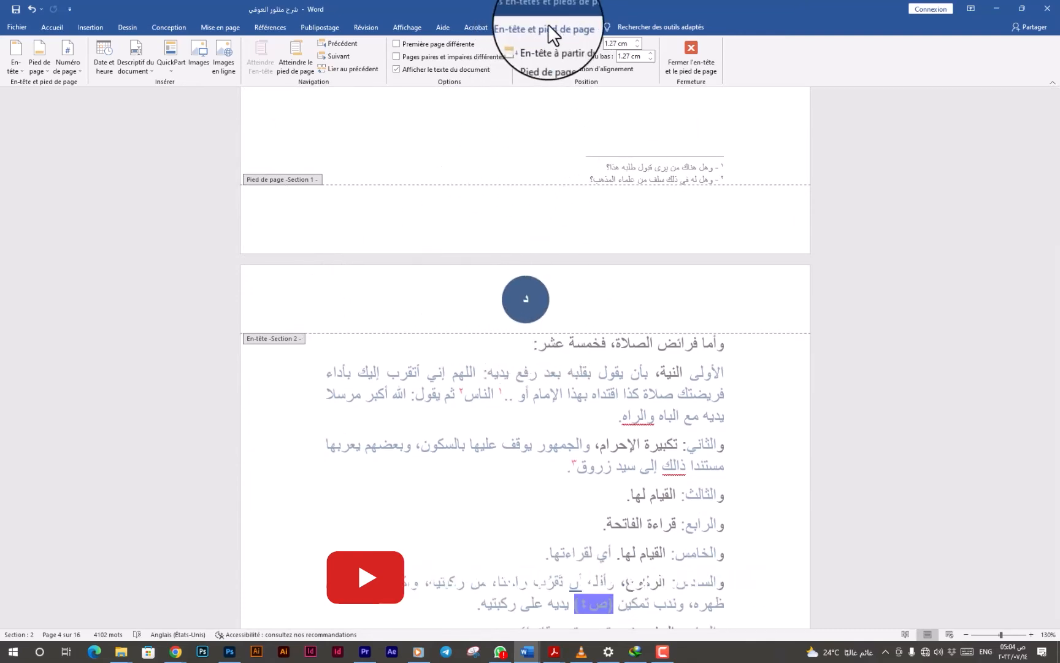
- Format the section 2 page numbers as 1, 2, 3, ... with the numbering starting at 2
click(73, 70)
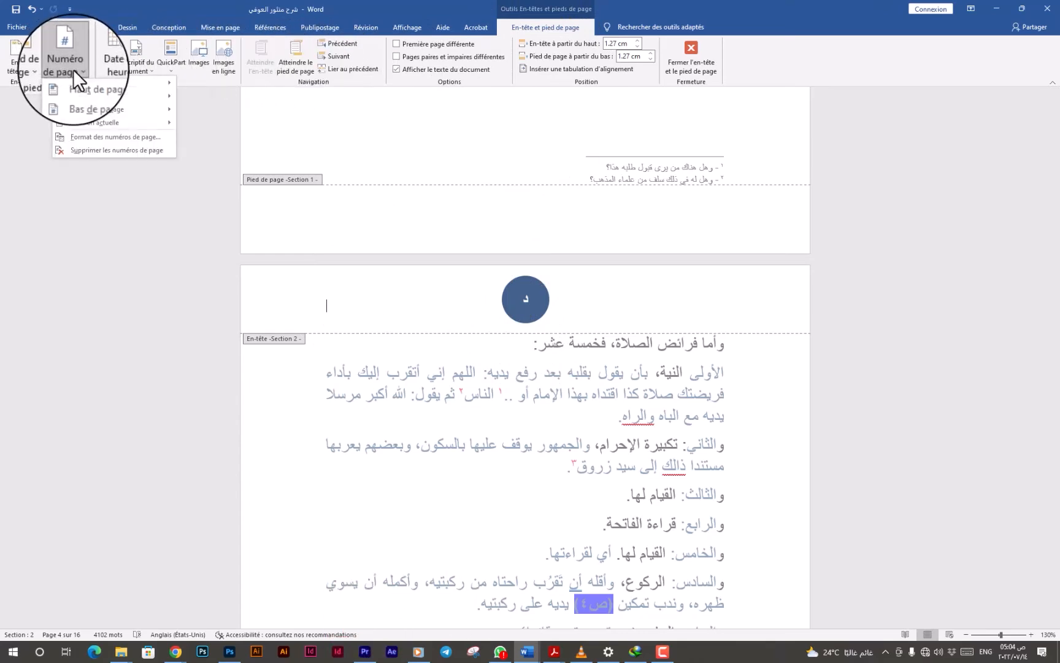
click(97, 136)
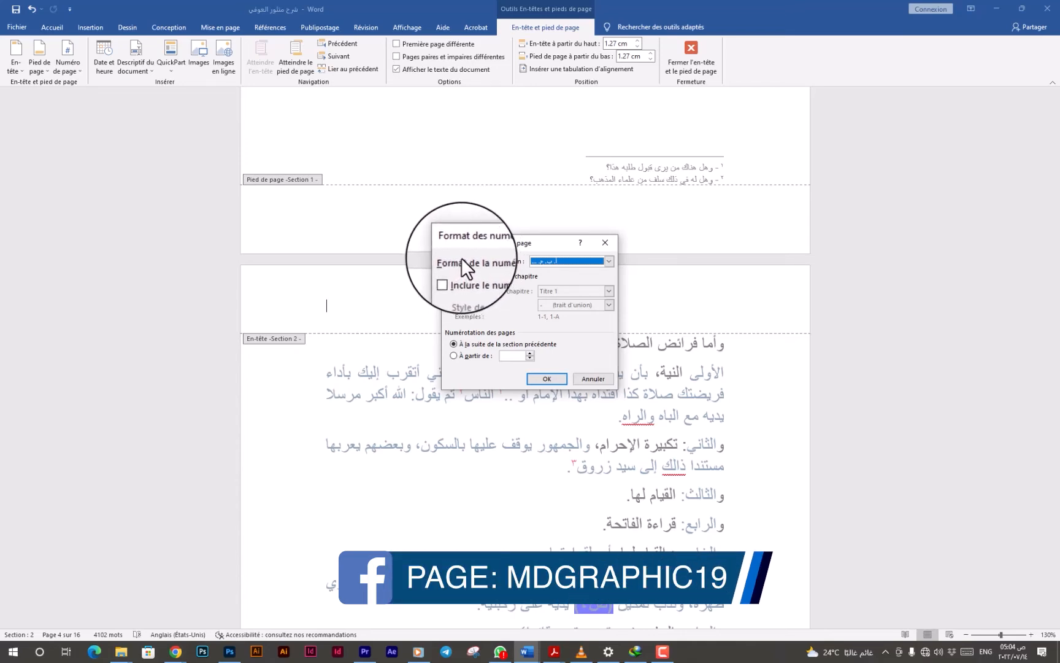
click(609, 258)
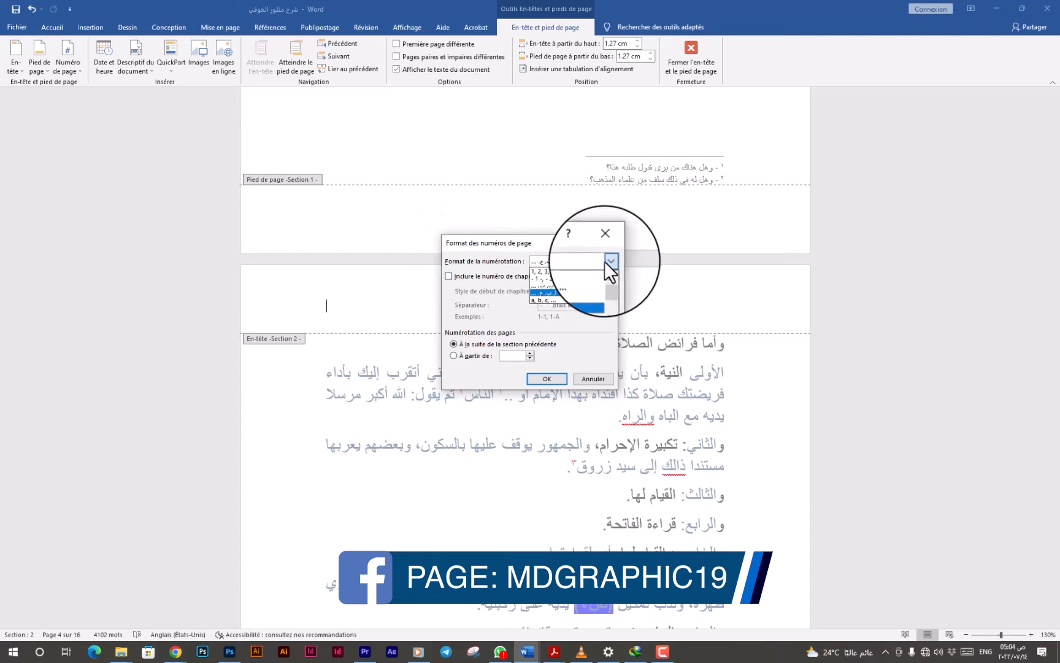
click(563, 270)
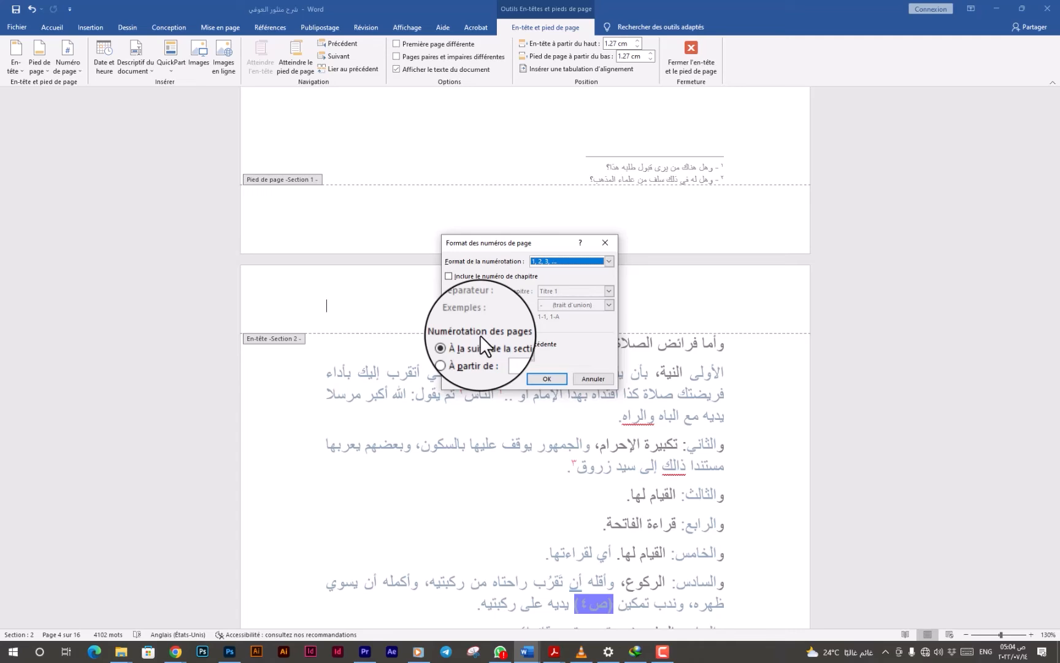
click(453, 356)
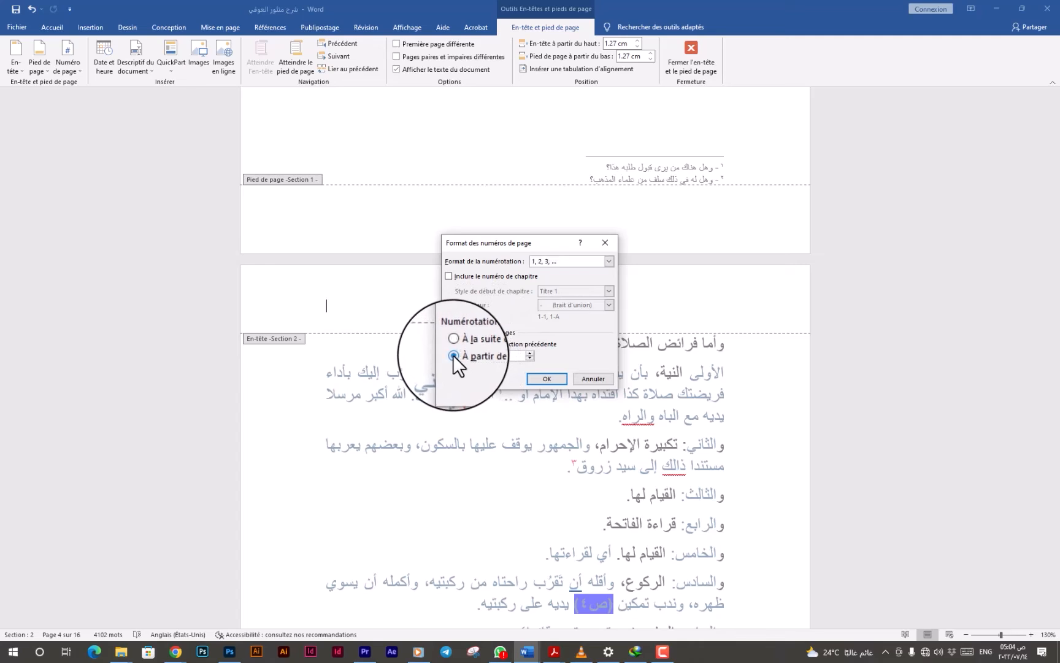
click(513, 356)
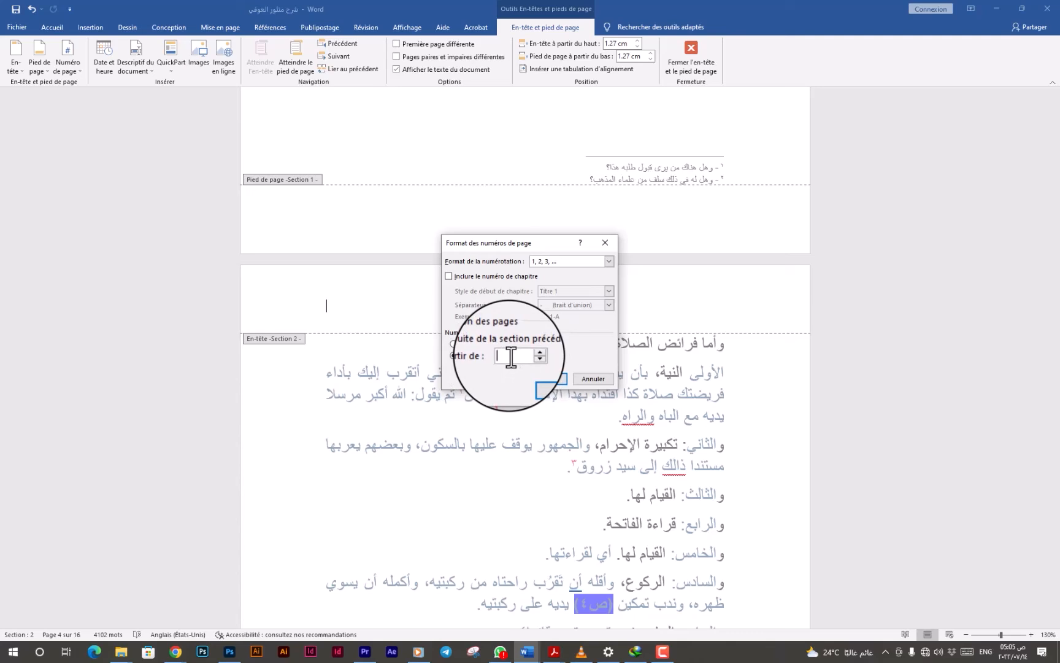
click(557, 381)
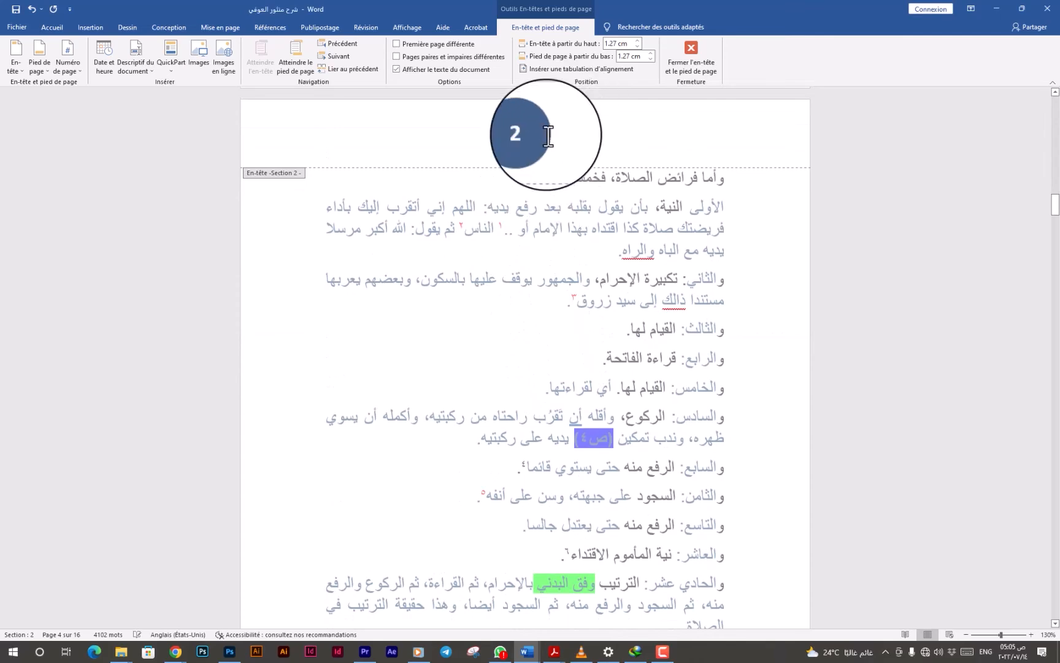
- Check the page numbers in the headers around the boundary between section 1 and section 2
scroll(555, 205, up, 5)
scroll(555, 206, up, 15)
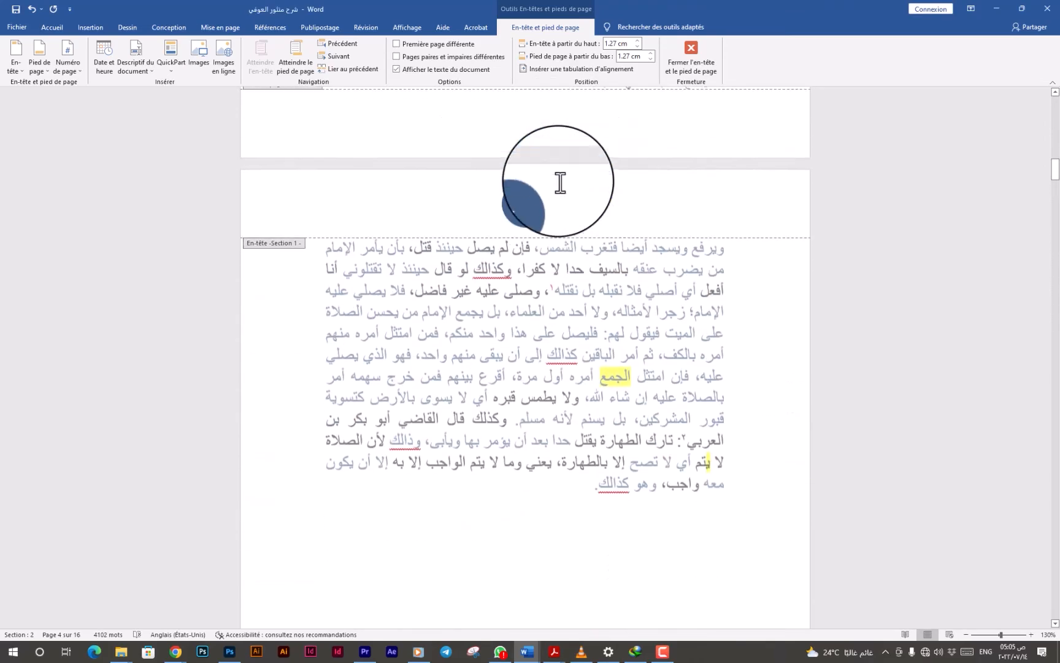
scroll(550, 283, down, 15)
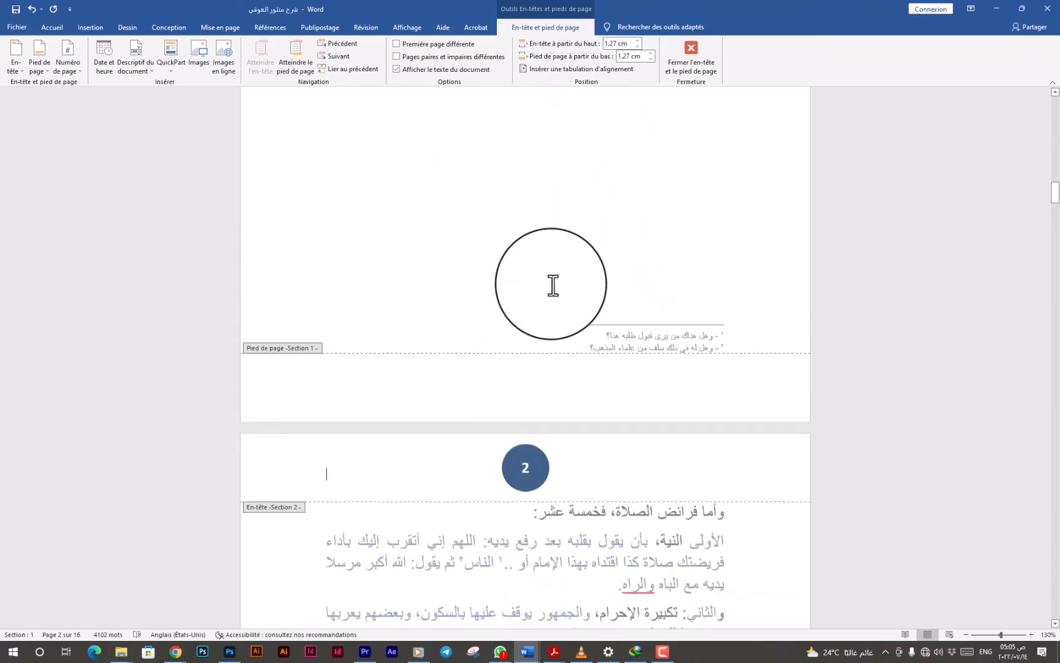
scroll(551, 283, down, 6)
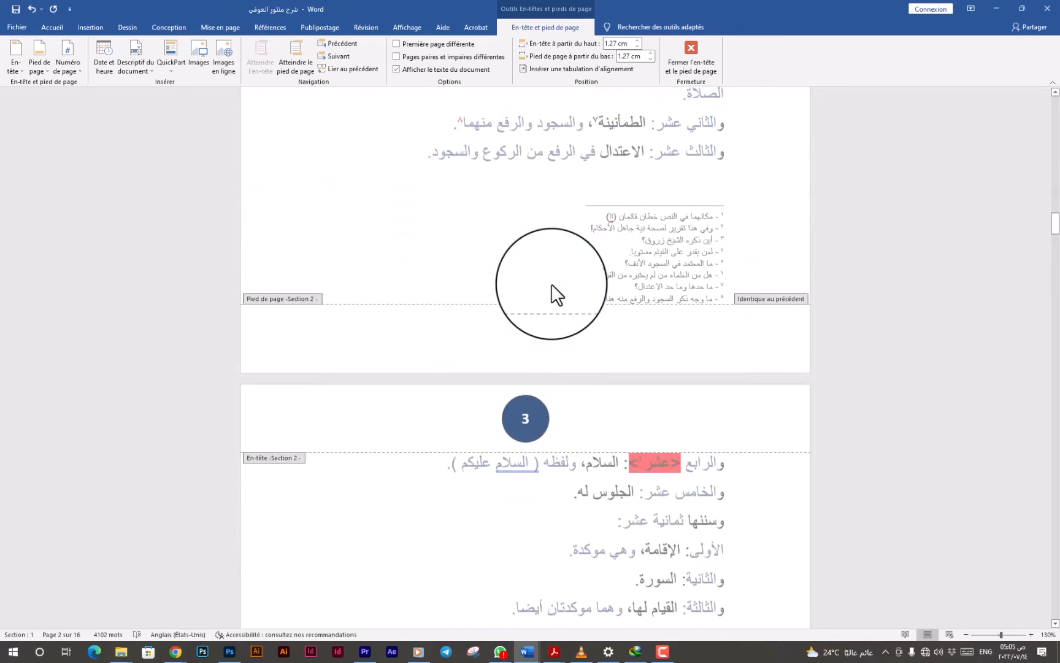
scroll(551, 283, up, 9)
scroll(551, 283, up, 3)
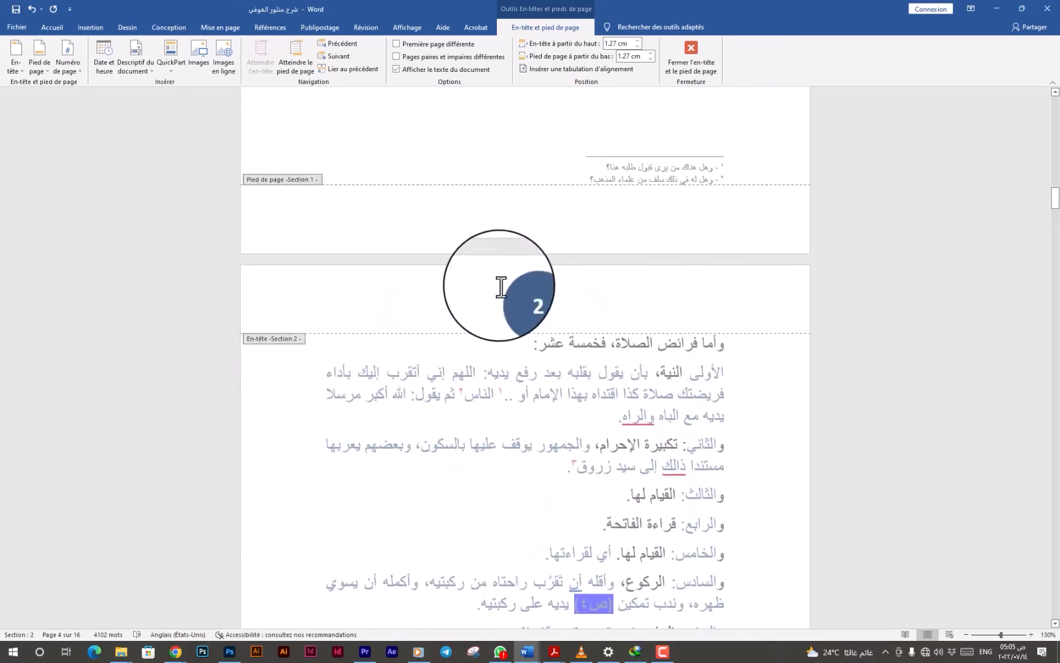
- Set the section 2 page numbering to start at 1 and leave header editing
click(493, 299)
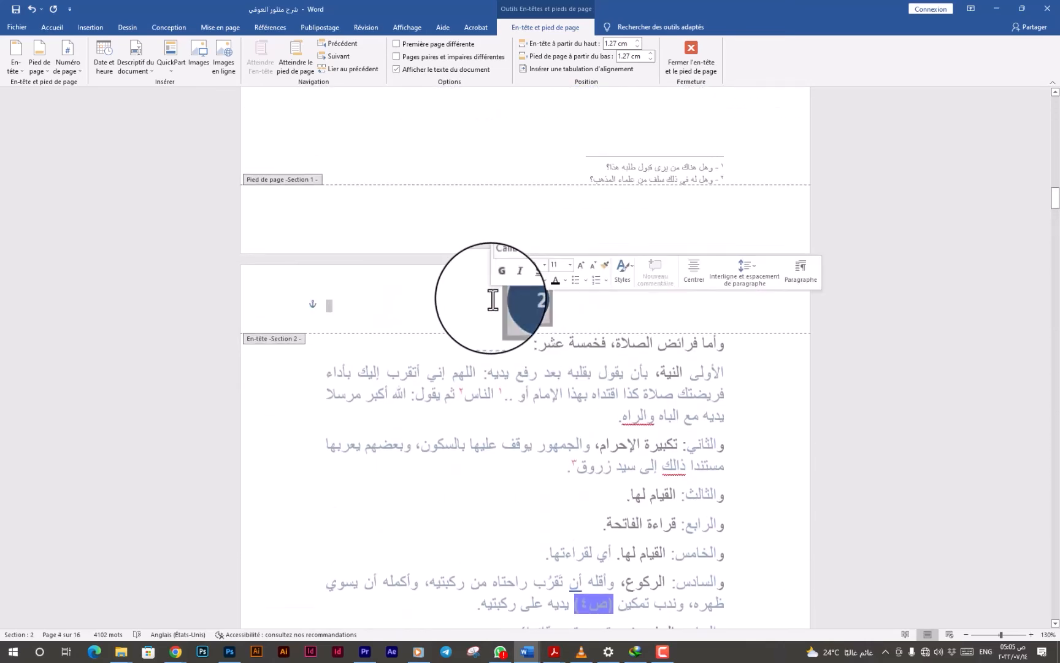
click(507, 304)
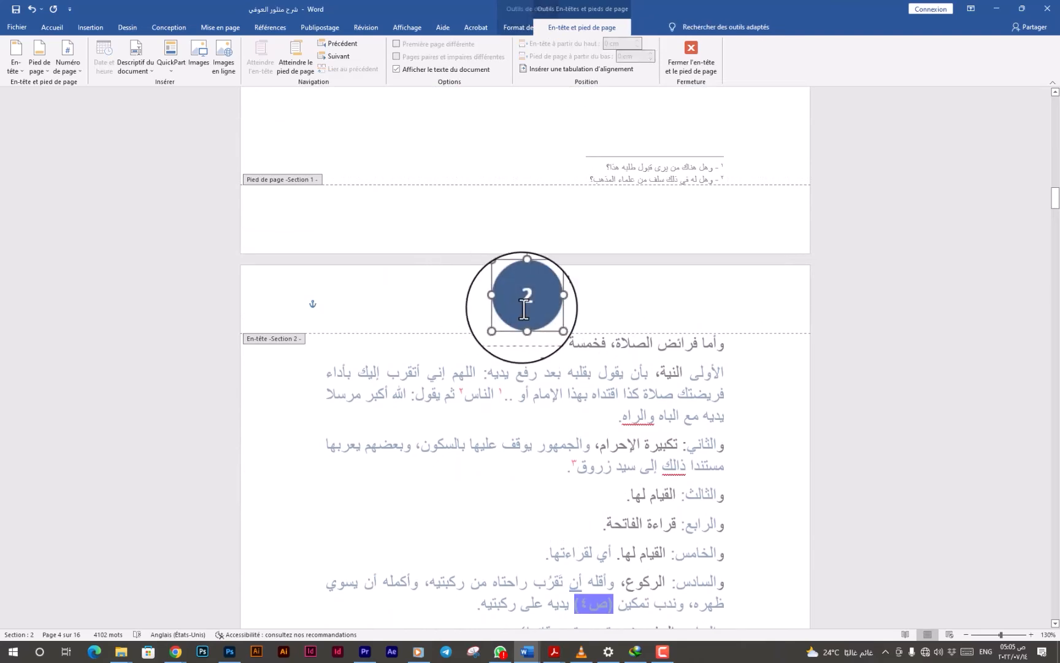
click(525, 28)
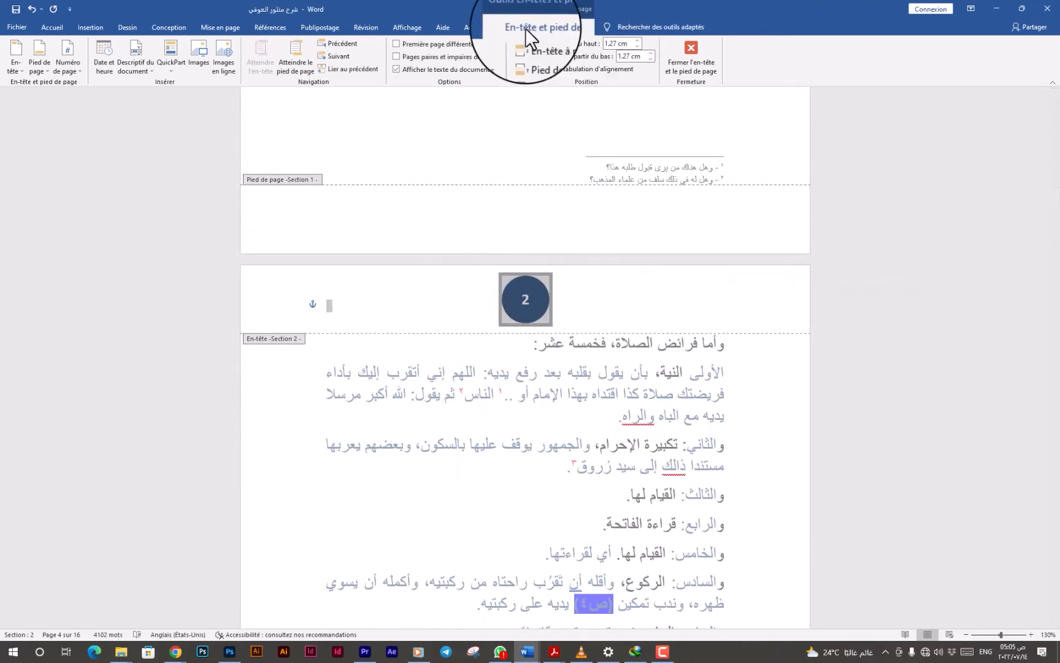
click(78, 70)
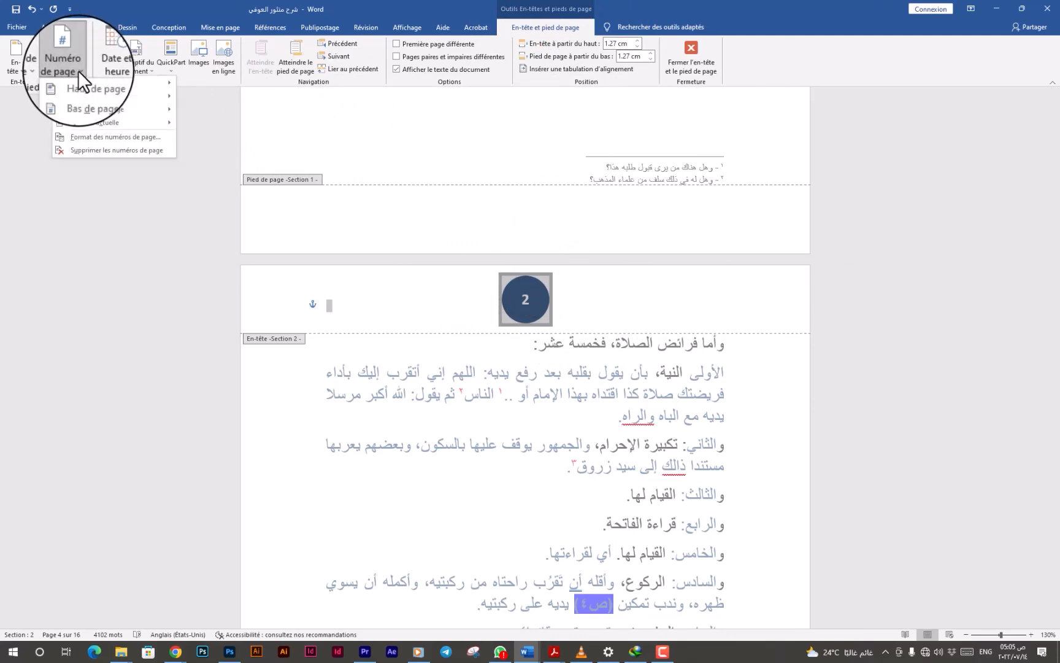
click(97, 136)
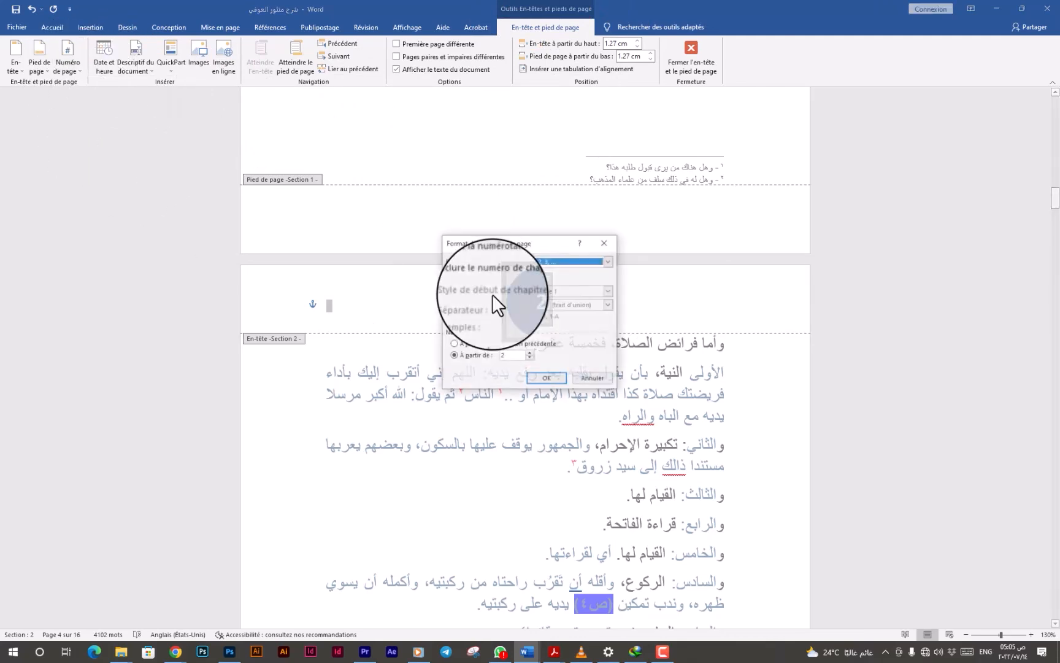
click(506, 356)
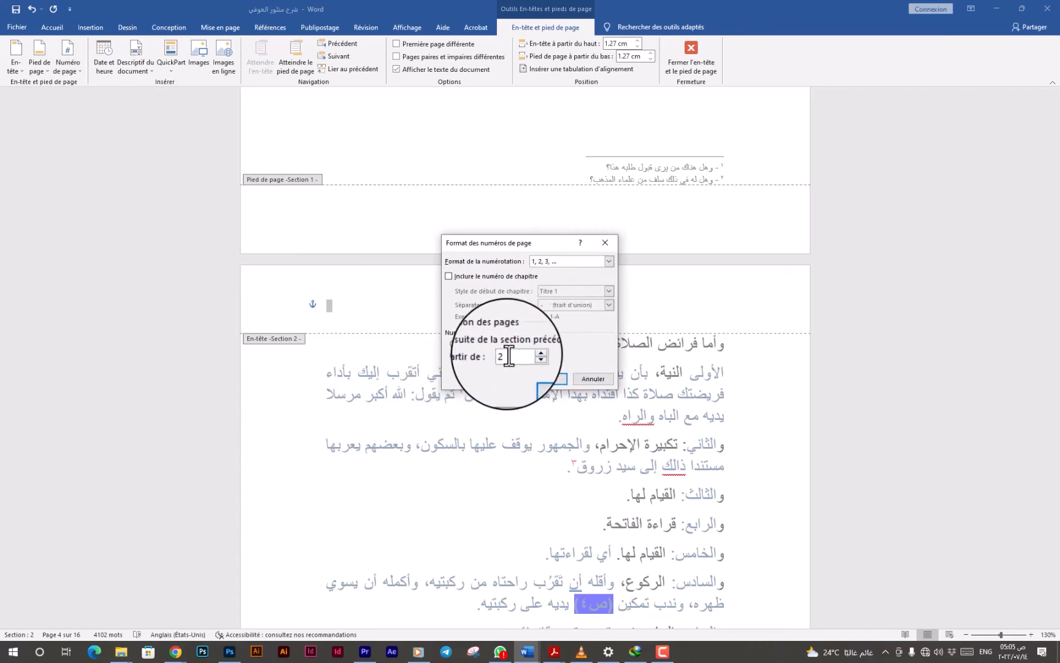
key(Down)
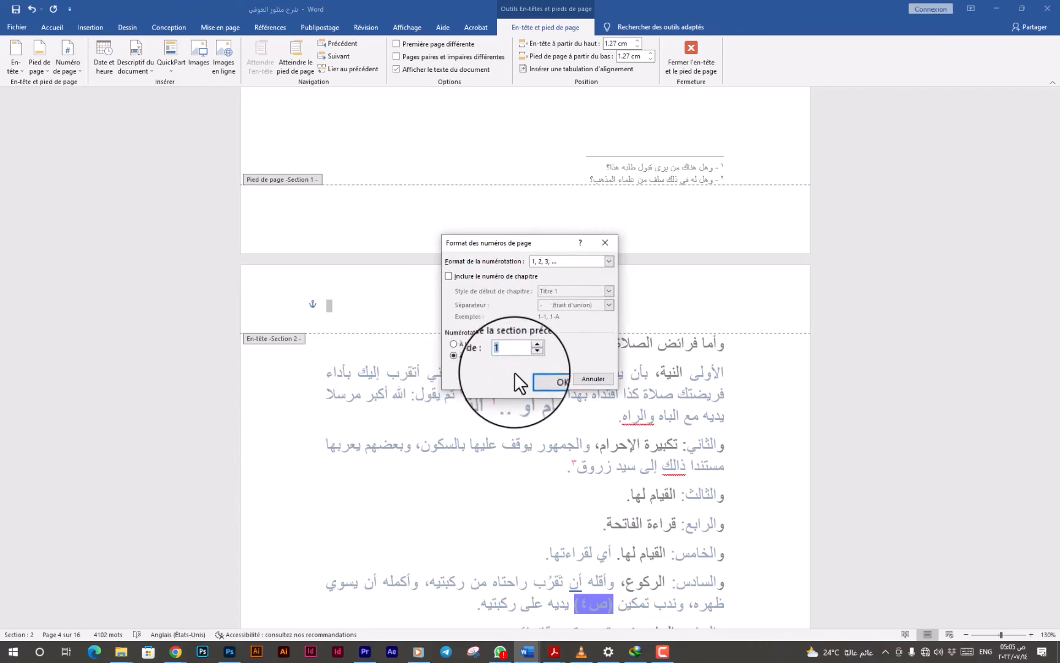
click(550, 379)
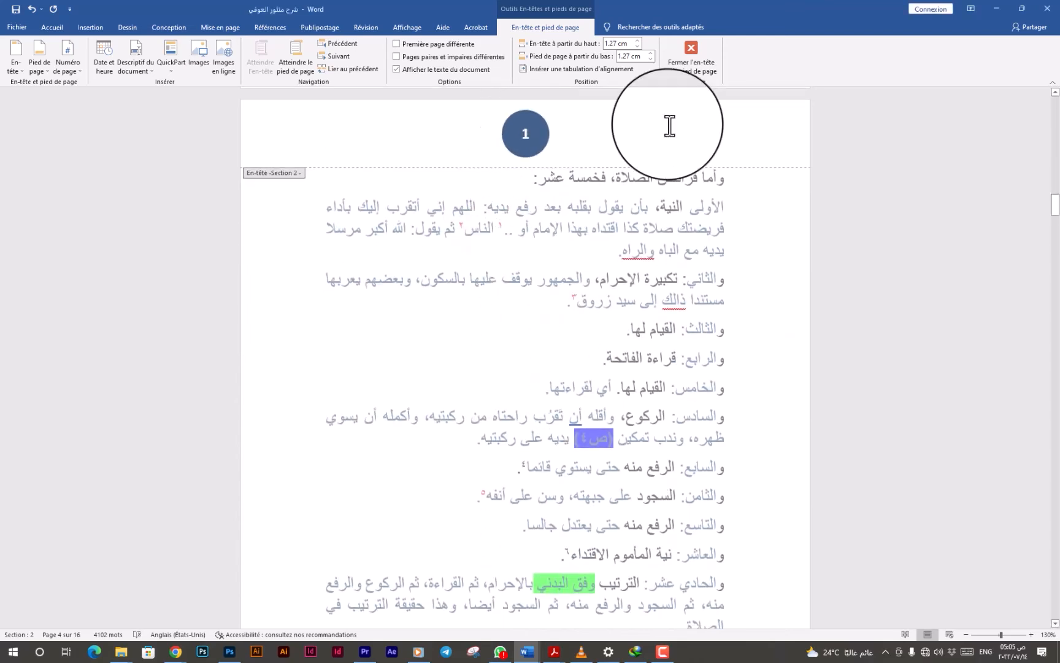
click(694, 51)
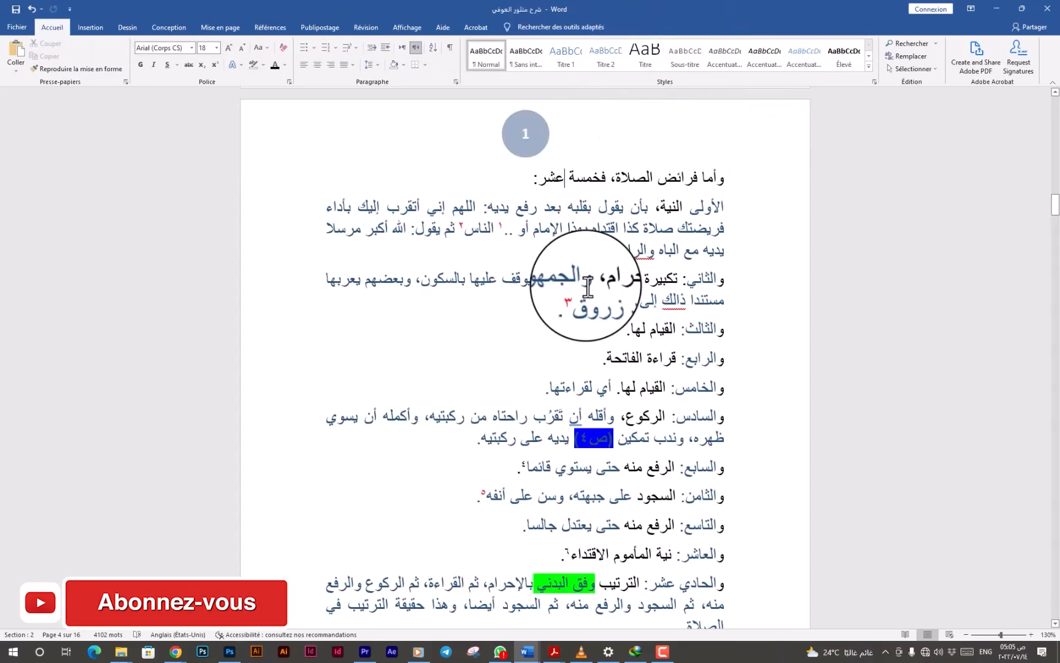
- Review the page numbering from the document's first page through the start of section 2
scroll(591, 276, up, 15)
scroll(600, 212, up, 20)
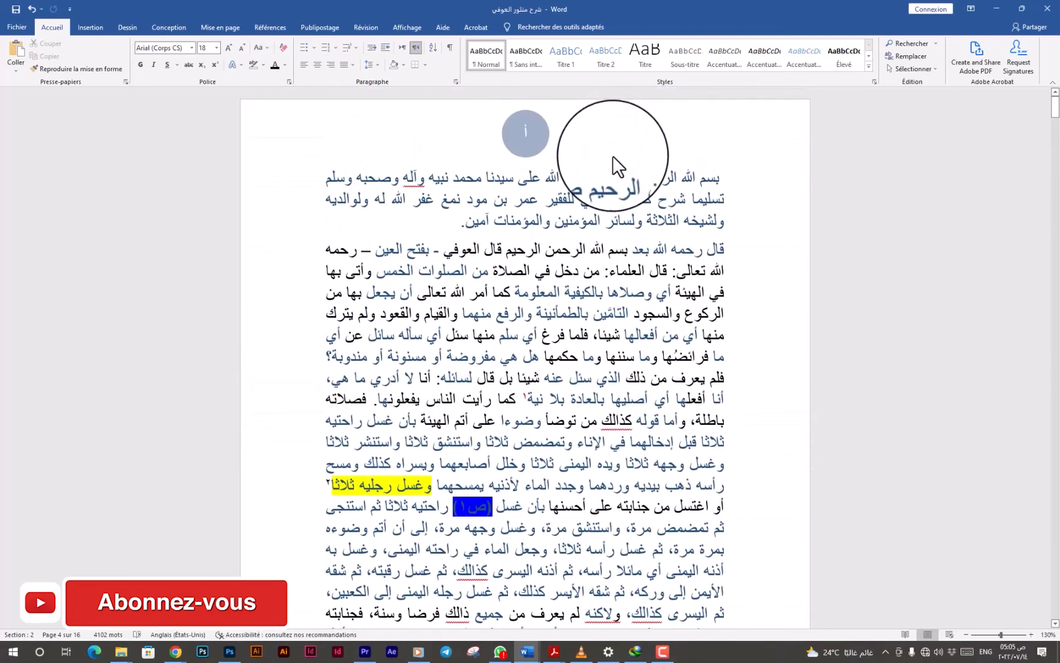
scroll(613, 178, down, 12)
scroll(617, 200, down, 12)
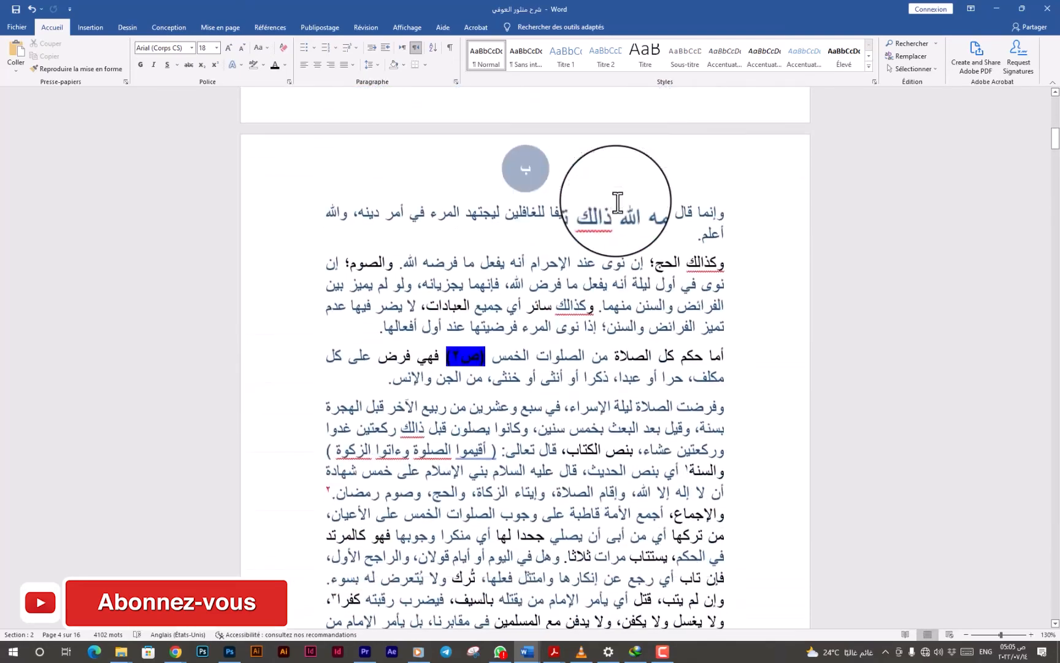
scroll(616, 200, down, 13)
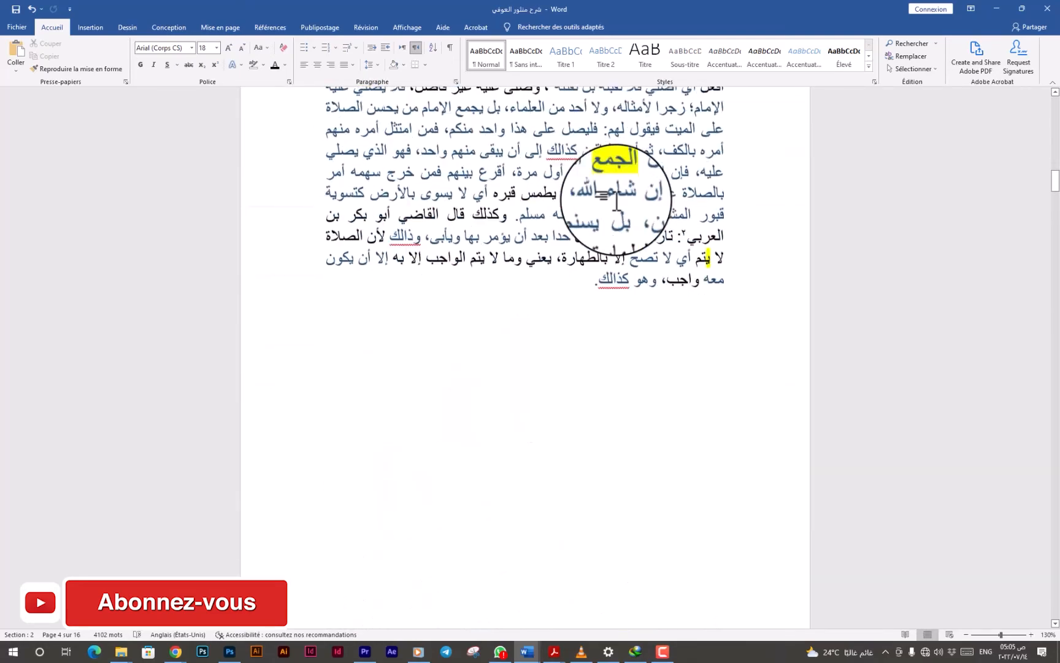
scroll(618, 200, down, 13)
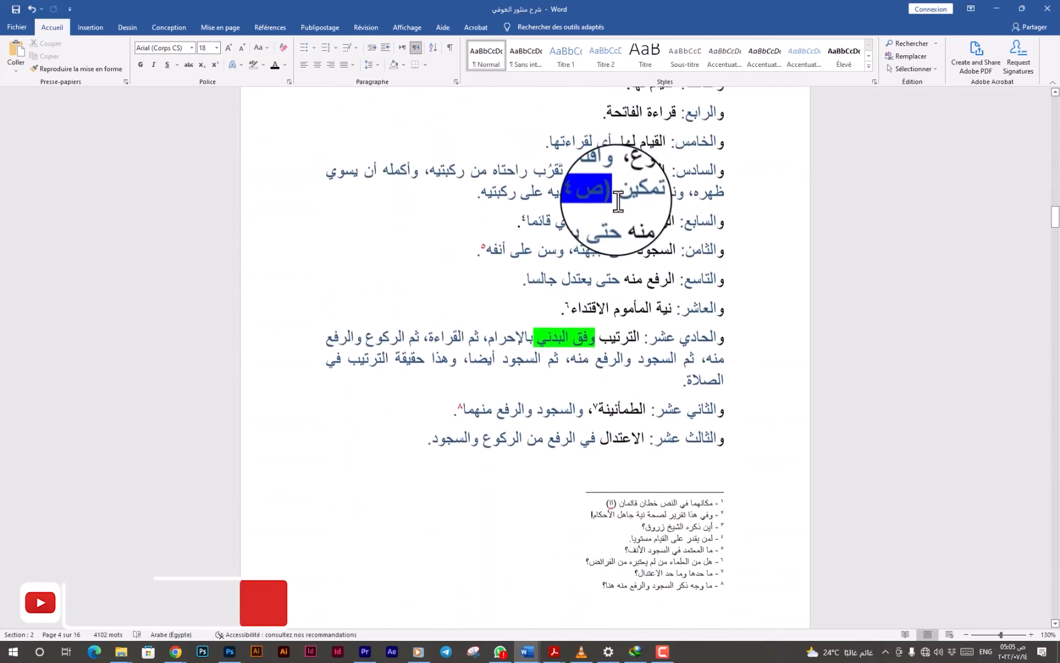